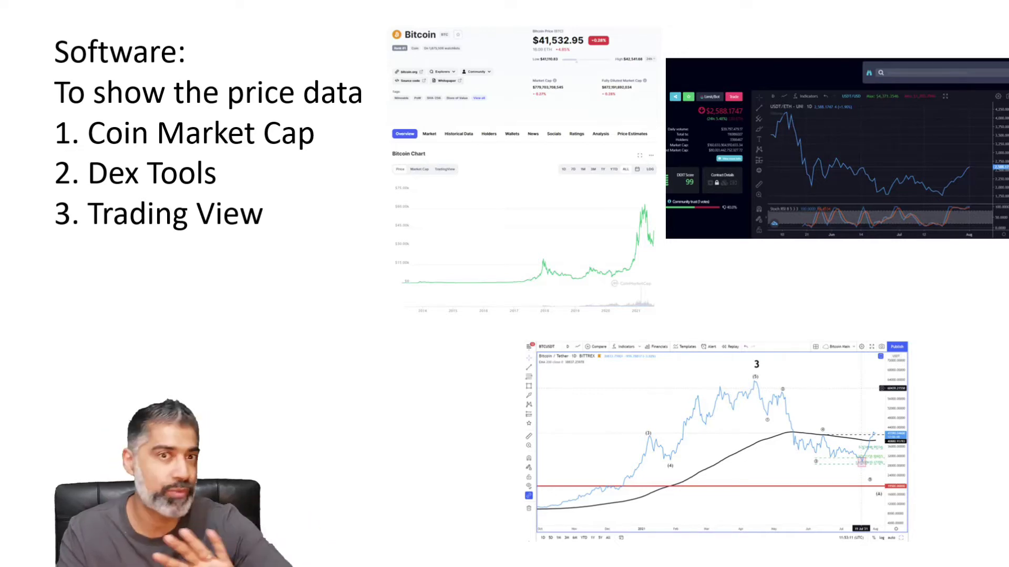
Advance to slide 3 (Live Demo), exit the slideshow, and bring up the speaker volume control.
{"action": "key", "text": "Right"}
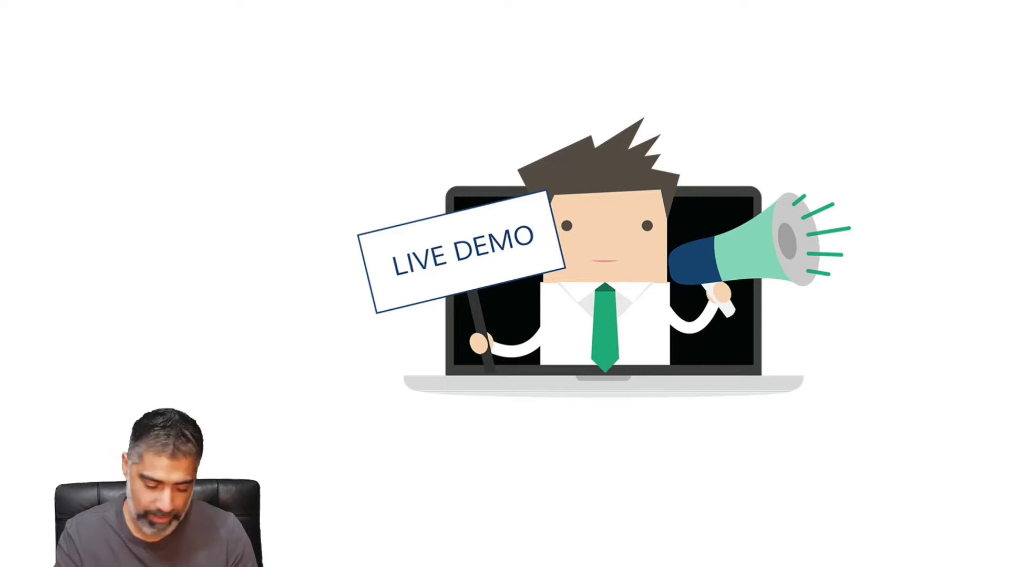
{"action": "key", "text": "Escape"}
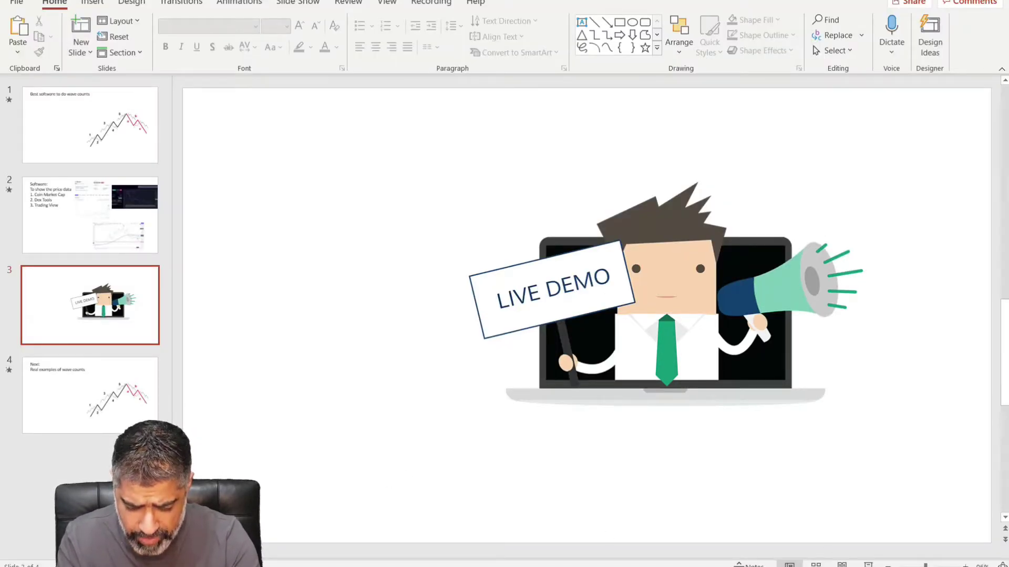
{"action": "left_click", "coordinate": [799, 565]}
Mute the sound, switch to Chrome's CoinMarketCap tab, and reset the page zoom to 100%.
{"action": "left_click", "coordinate": [797, 557]}
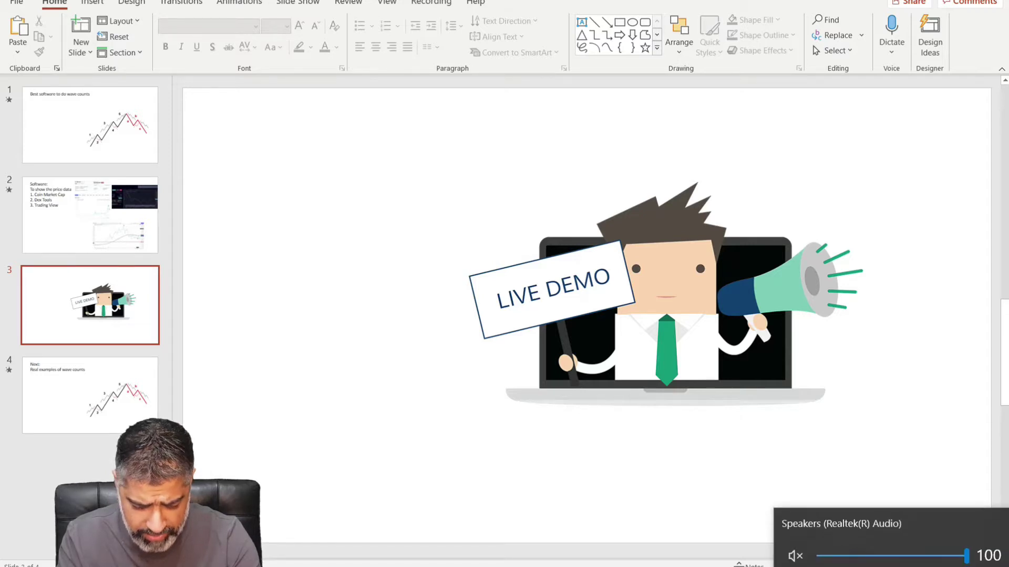
{"action": "key", "text": "alt+Tab"}
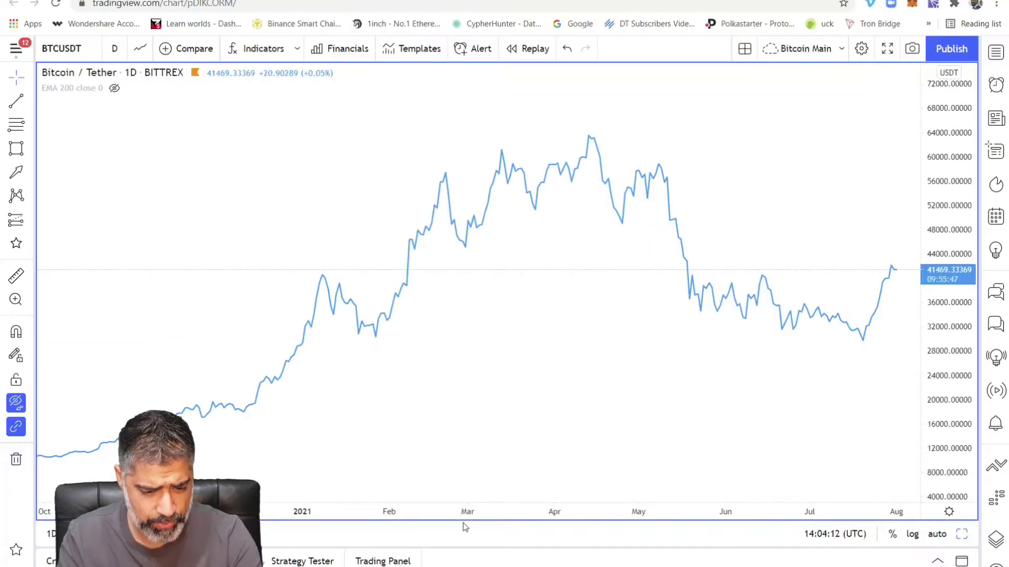
{"action": "key", "text": "ctrl+Tab"}
{"action": "key", "text": "ctrl+Tab"}
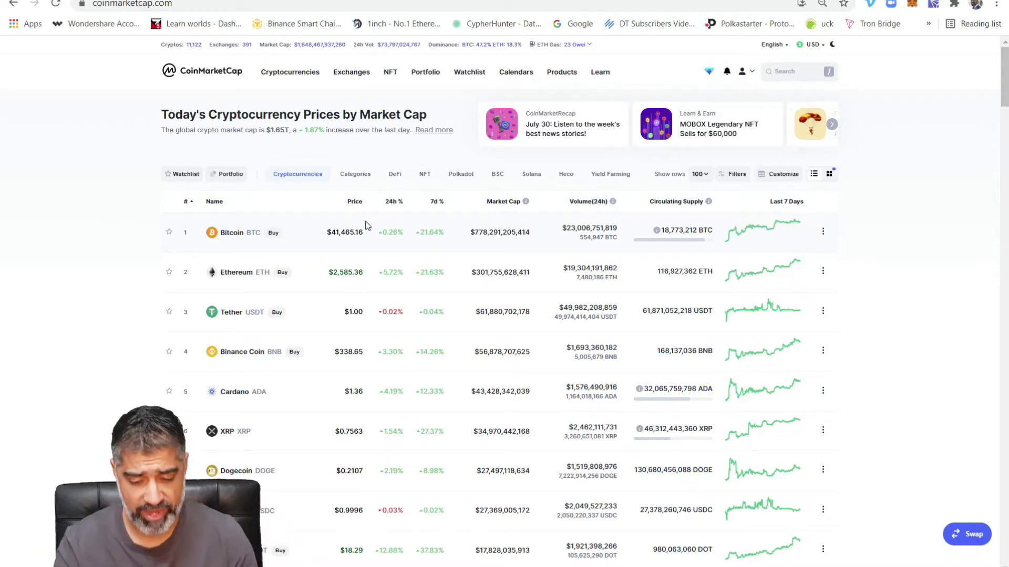
{"action": "key", "text": "ctrl+plus"}
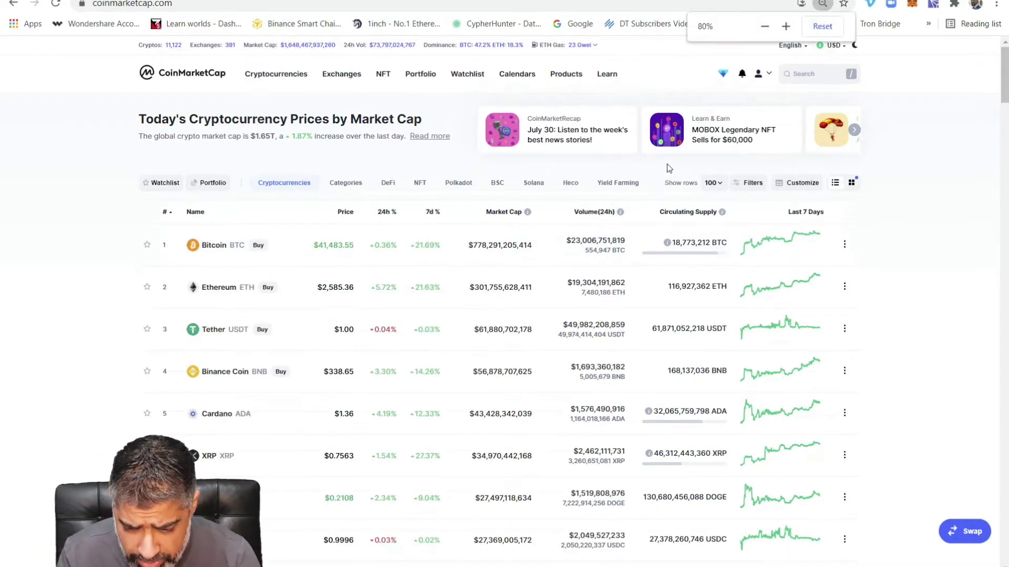
{"action": "left_click", "coordinate": [823, 26]}
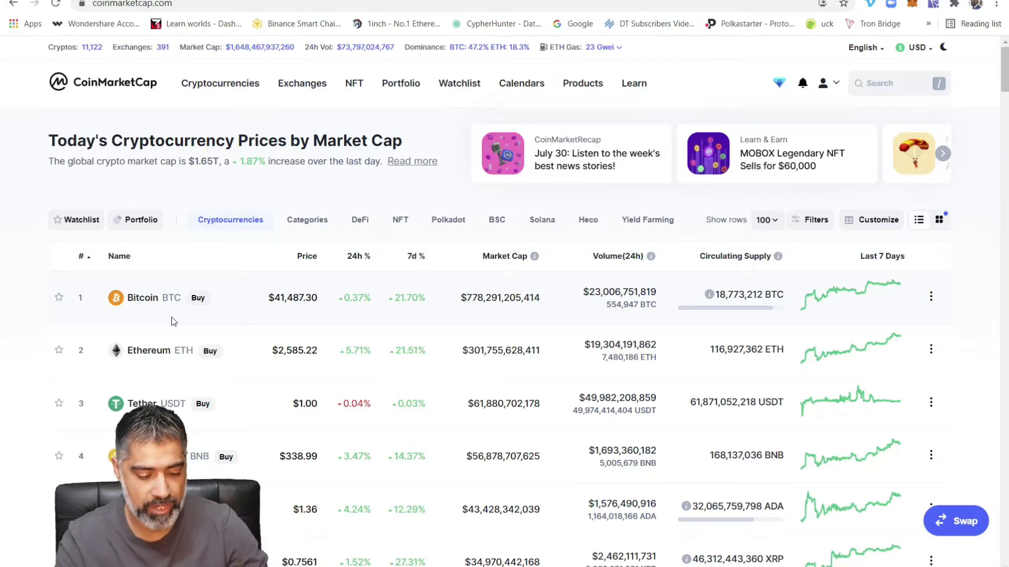
Open the Bitcoin page and scroll down to its all-time Bitcoin Chart.
{"action": "left_click", "coordinate": [156, 299]}
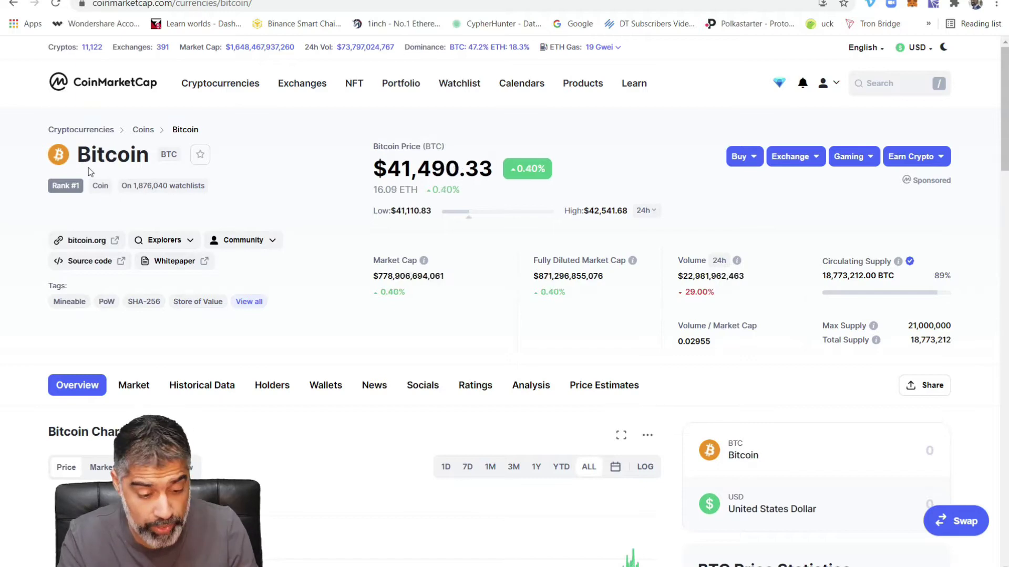
{"action": "left_click_drag", "start_coordinate": [351, 174], "coordinate": [479, 171]}
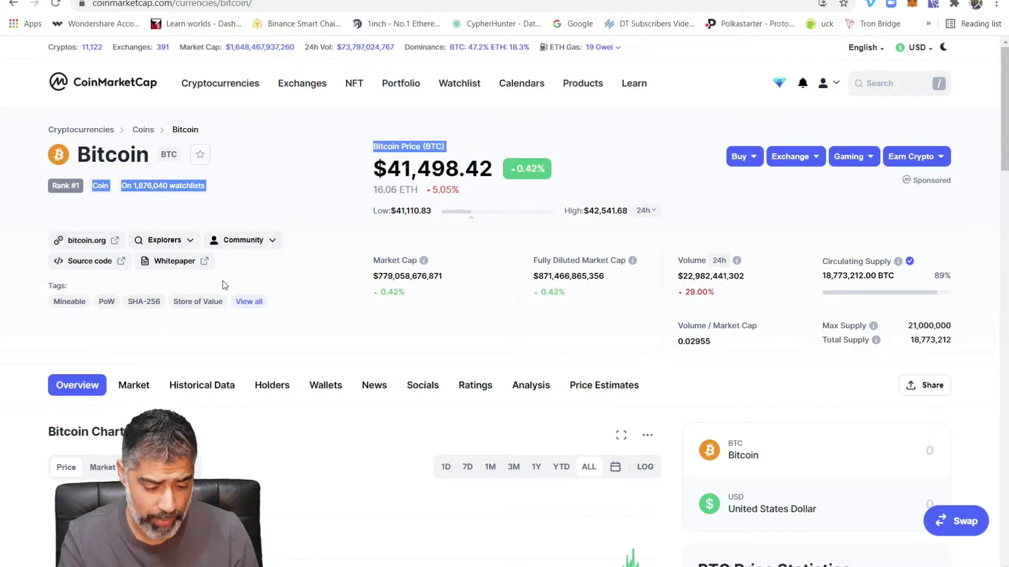
{"action": "scroll", "coordinate": [226, 288], "scroll_direction": "down", "scroll_amount": 2}
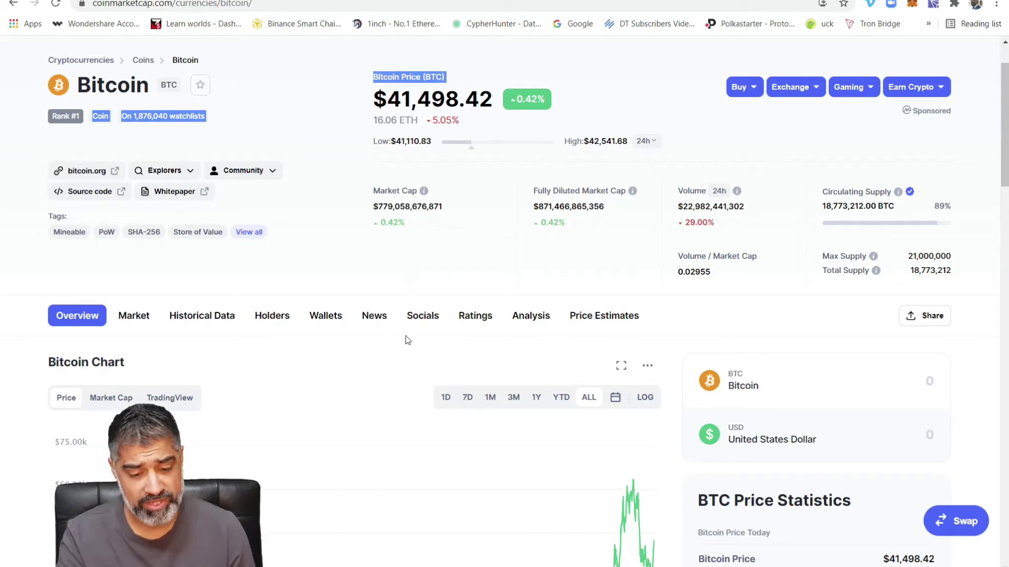
{"action": "scroll", "coordinate": [553, 496], "scroll_direction": "down", "scroll_amount": 5}
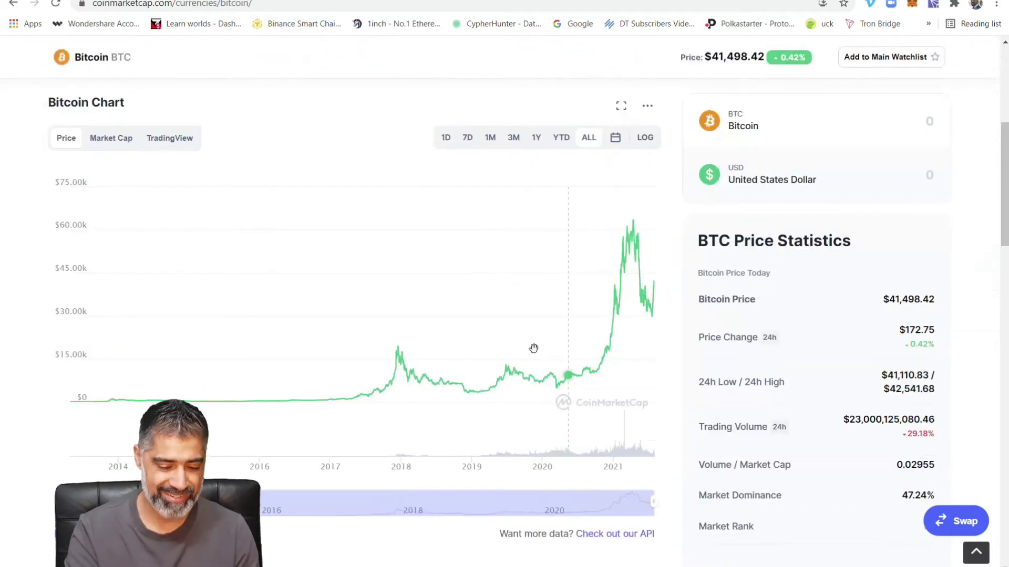
{"action": "scroll", "coordinate": [484, 363], "scroll_direction": "up", "scroll_amount": 1}
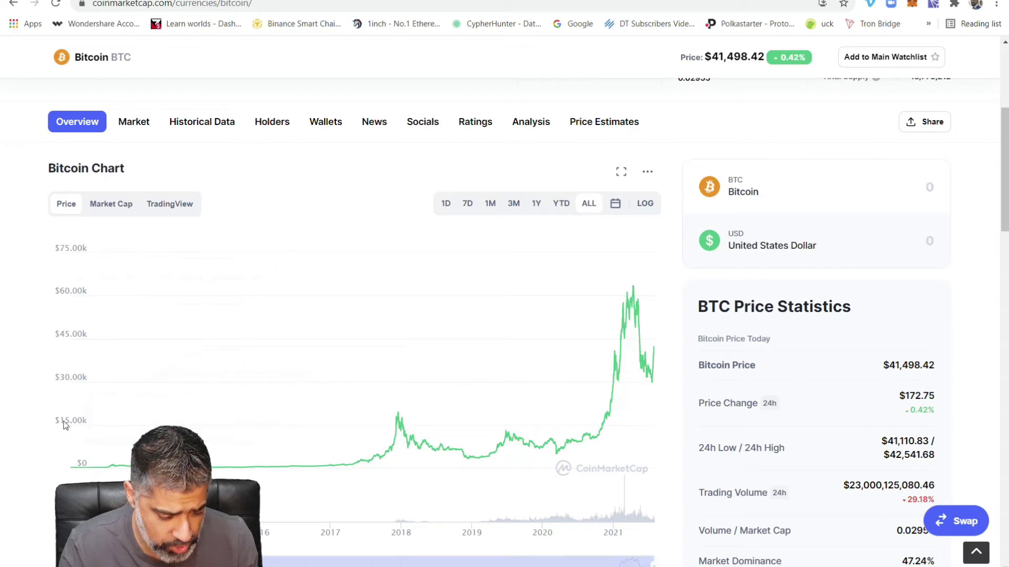
{"action": "mouse_move", "coordinate": [74, 428]}
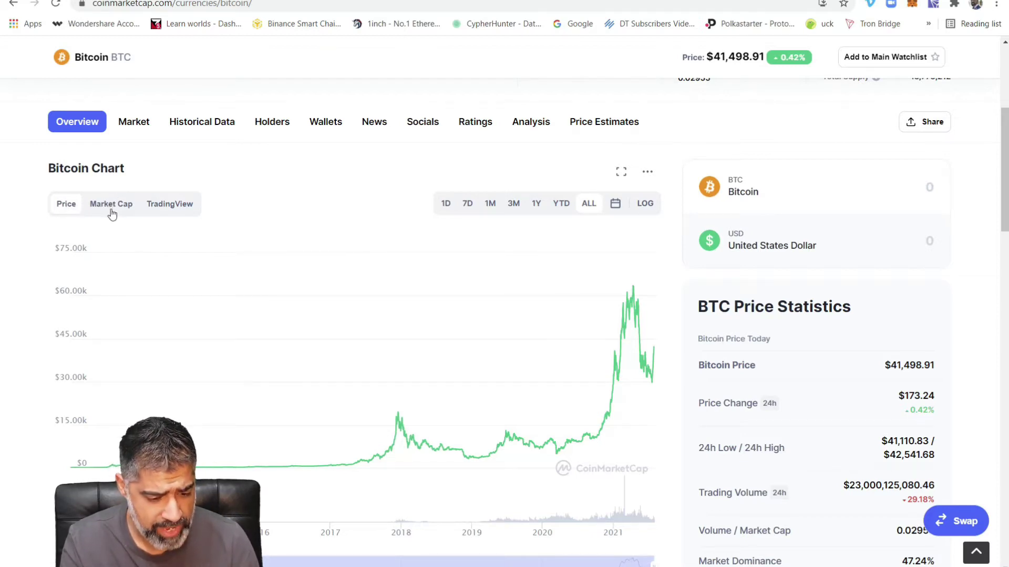
Switch the Bitcoin chart to the TradingView BTC/USDT daily candlestick view.
{"action": "left_click", "coordinate": [166, 208]}
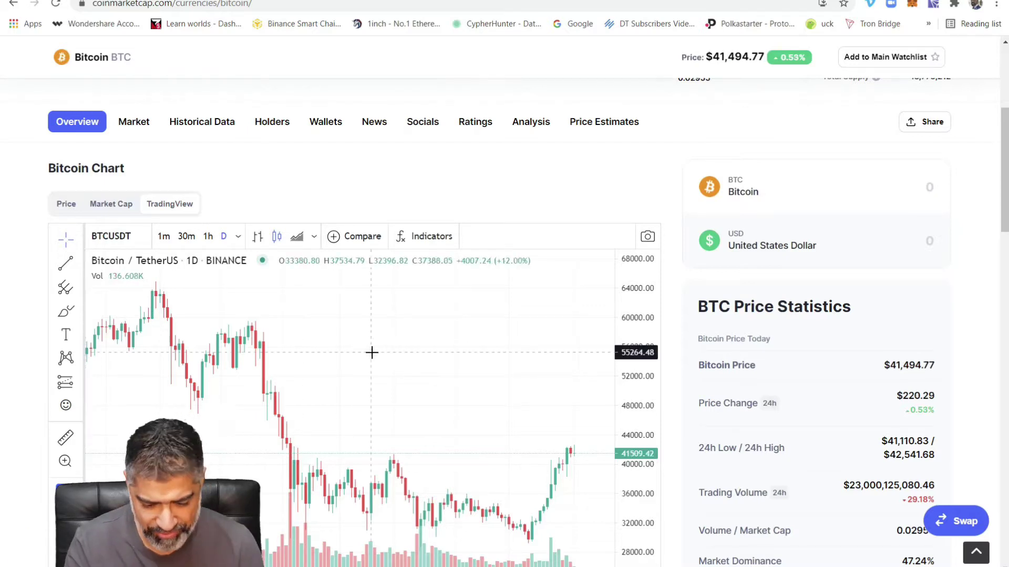
{"action": "scroll", "coordinate": [374, 363], "scroll_direction": "down", "scroll_amount": 1}
{"action": "scroll", "coordinate": [450, 402], "scroll_direction": "up", "scroll_amount": 2}
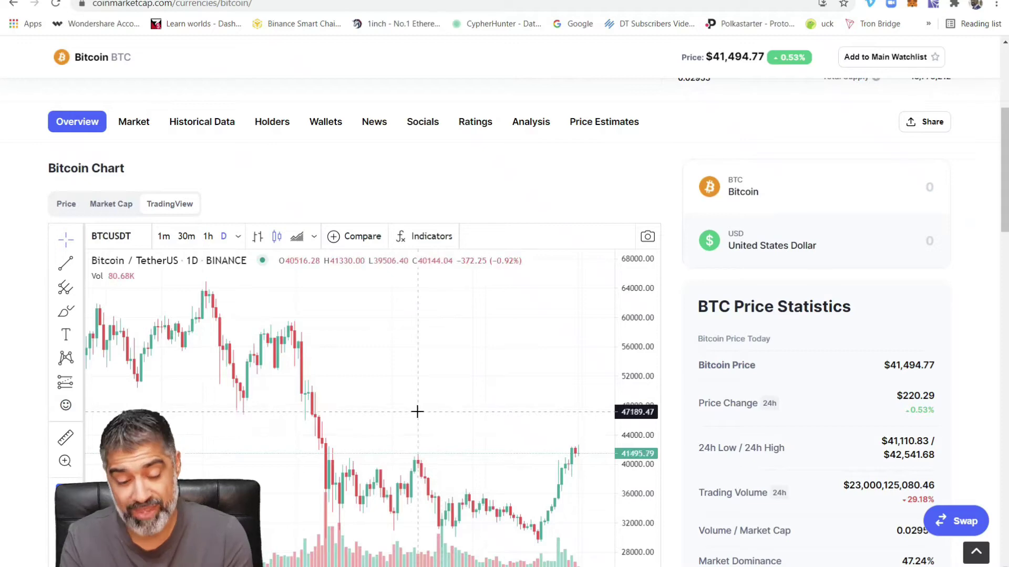
{"action": "scroll", "coordinate": [691, 342], "scroll_direction": "down", "scroll_amount": 1}
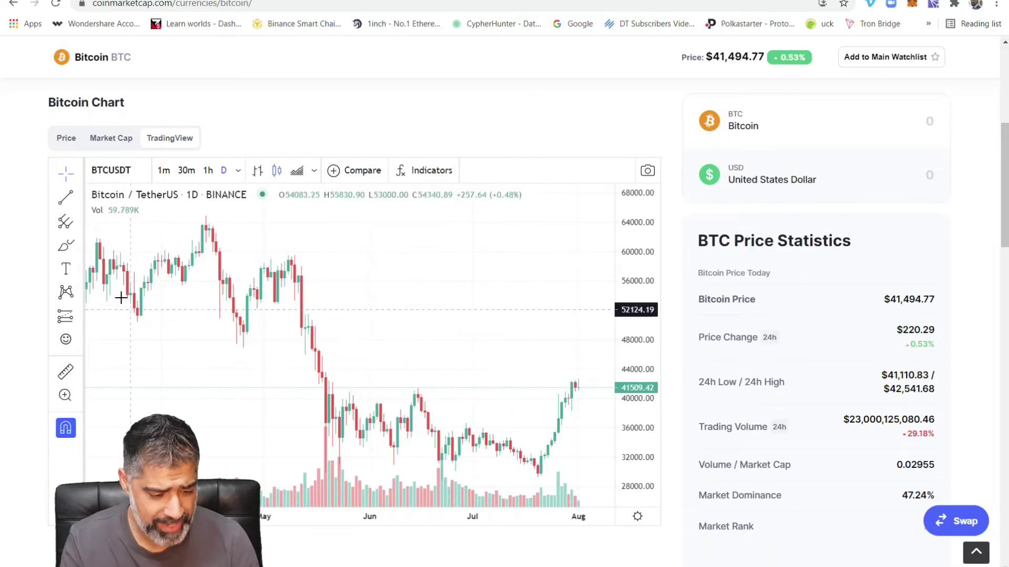
Place an Elliott Impulse Wave (12345) through six swing points, May peak to July low.
{"action": "left_click", "coordinate": [79, 294]}
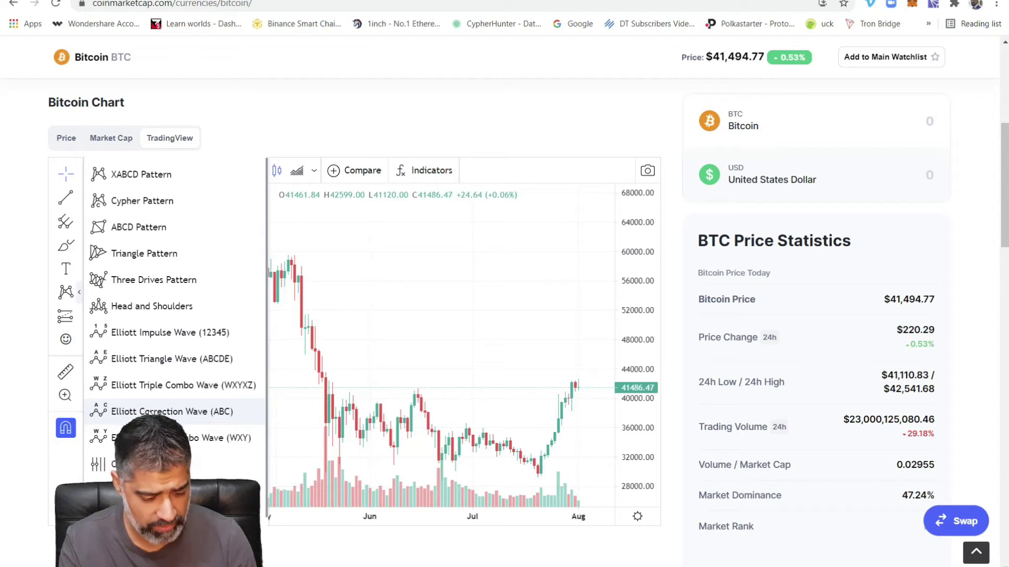
{"action": "left_click", "coordinate": [149, 332]}
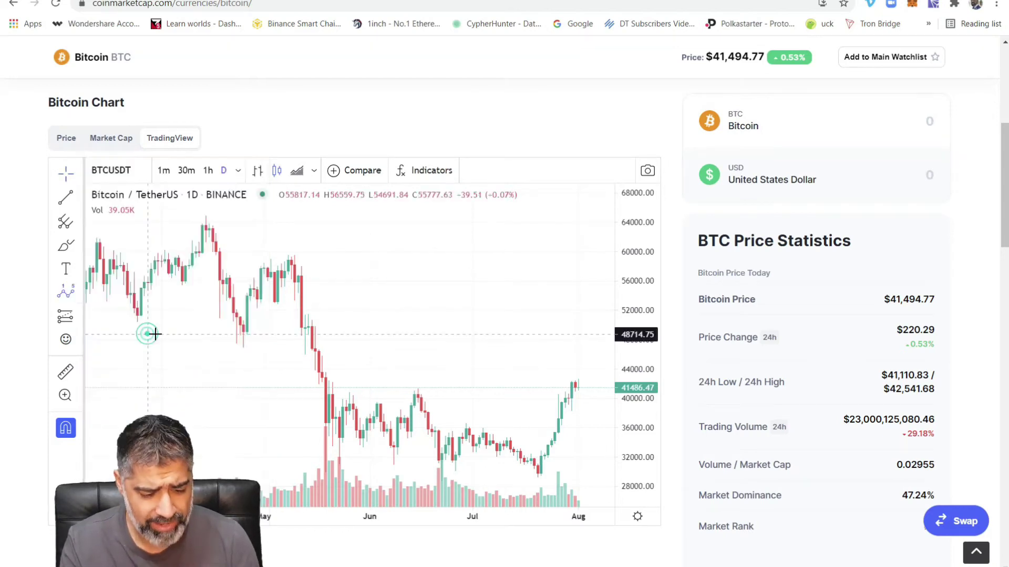
{"action": "left_click", "coordinate": [206, 216]}
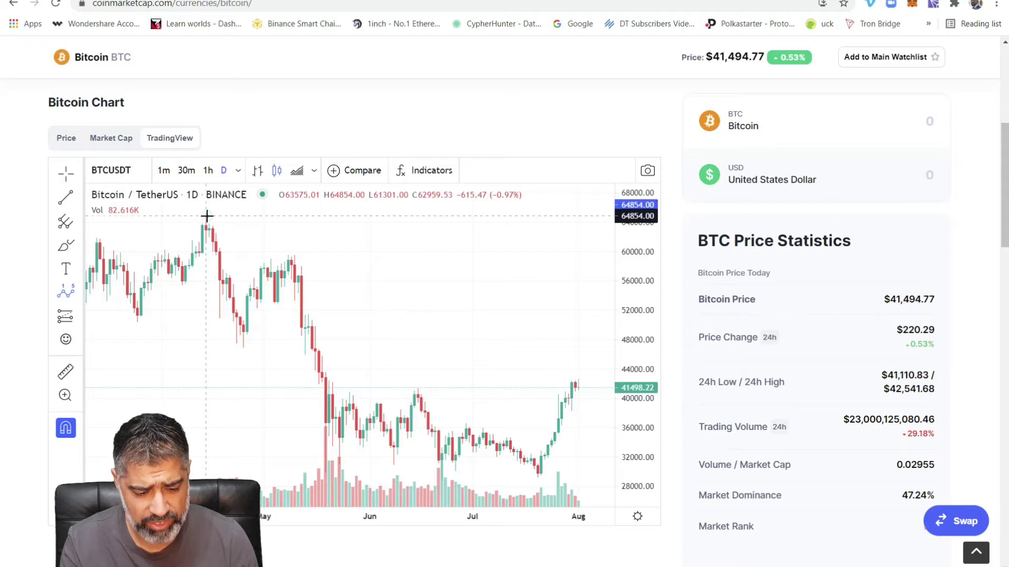
{"action": "left_click", "coordinate": [245, 354]}
{"action": "left_click", "coordinate": [292, 256]}
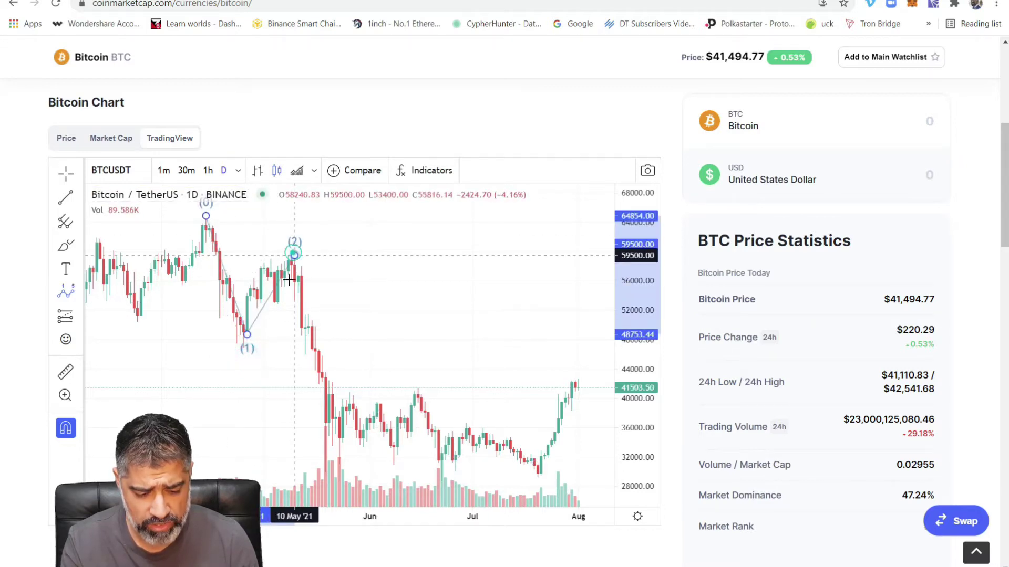
{"action": "left_click", "coordinate": [350, 457]}
{"action": "left_click", "coordinate": [418, 373]}
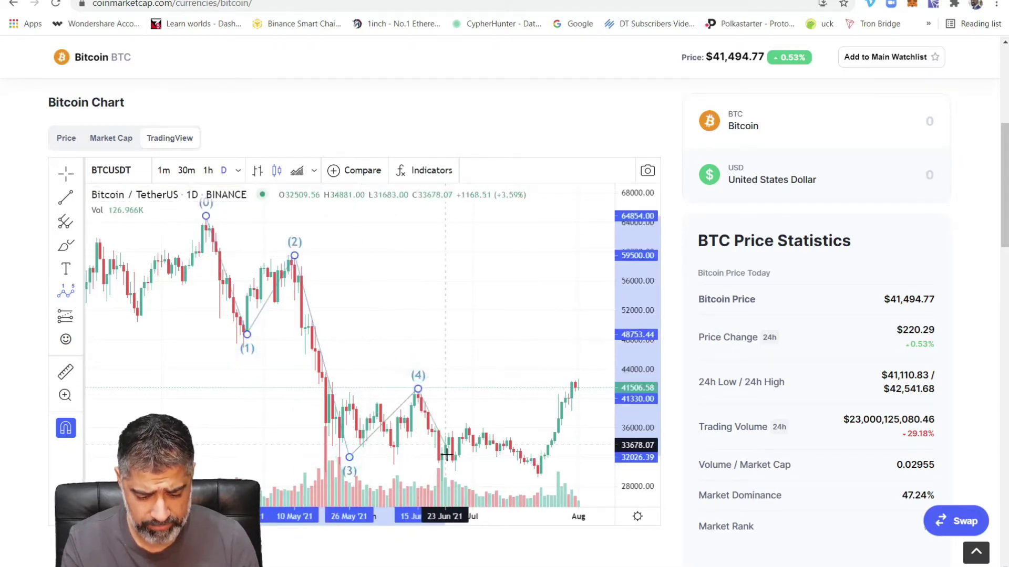
{"action": "left_click", "coordinate": [528, 486]}
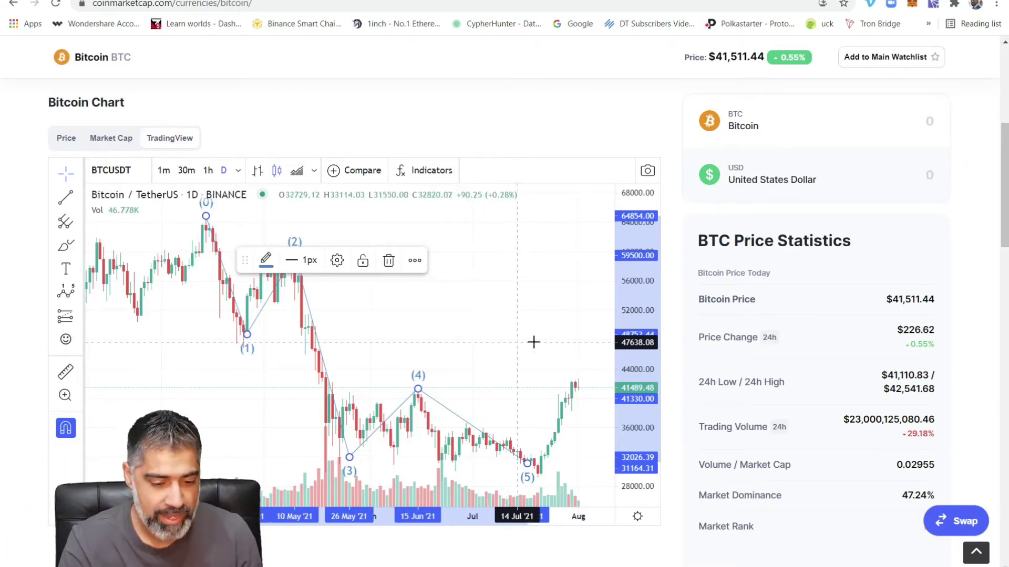
{"action": "scroll", "coordinate": [210, 168], "scroll_direction": "up", "scroll_amount": 6}
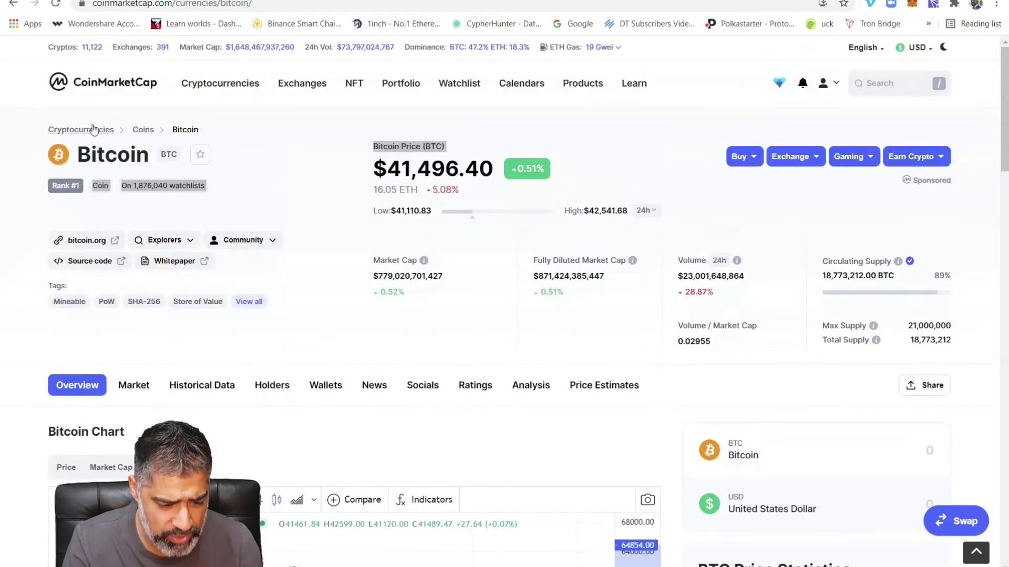
Return to the price list and open the Polkadot (DOT) page's price chart.
{"action": "left_click", "coordinate": [107, 84]}
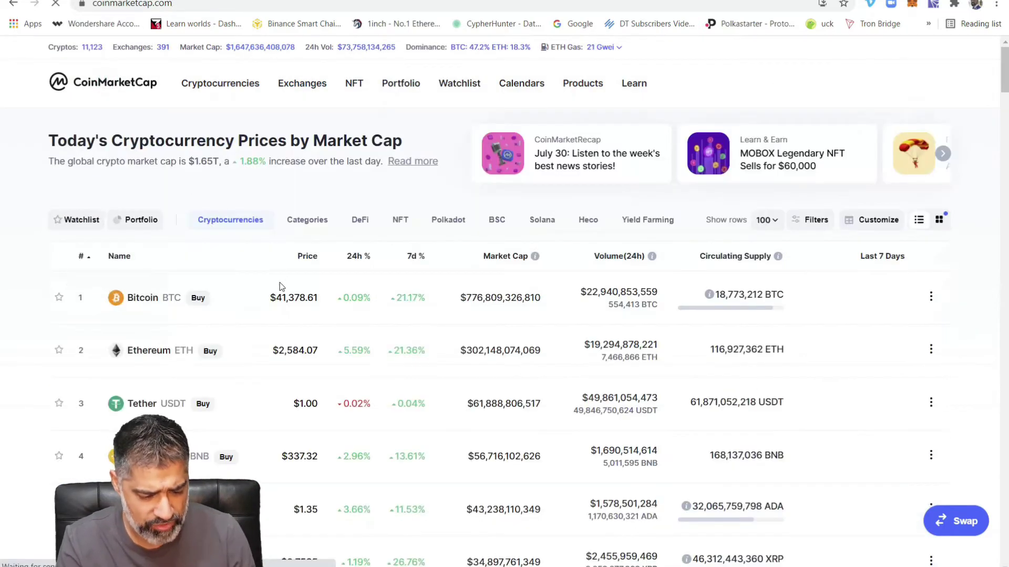
{"action": "scroll", "coordinate": [280, 281], "scroll_direction": "down", "scroll_amount": 7}
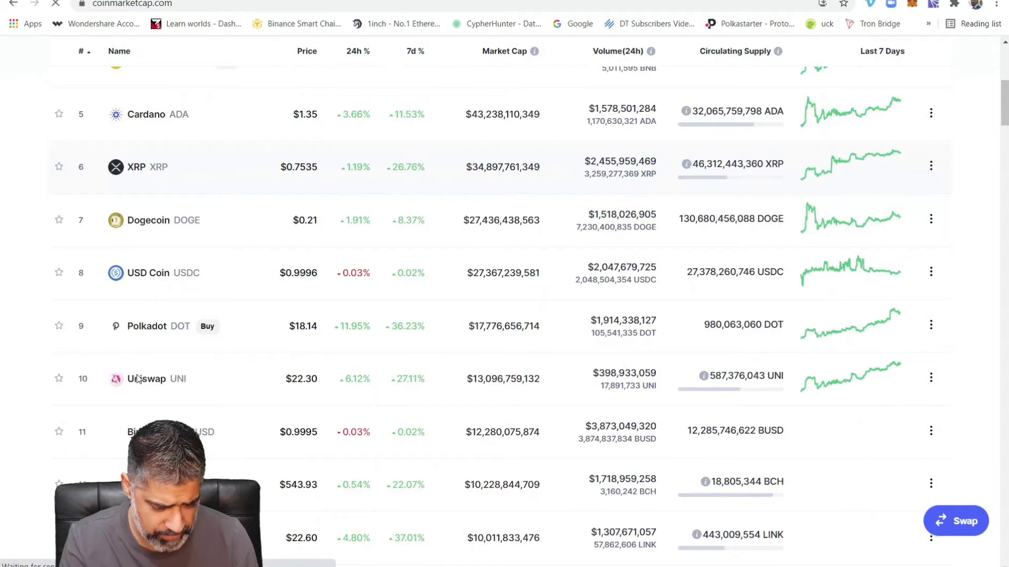
{"action": "left_click", "coordinate": [142, 328]}
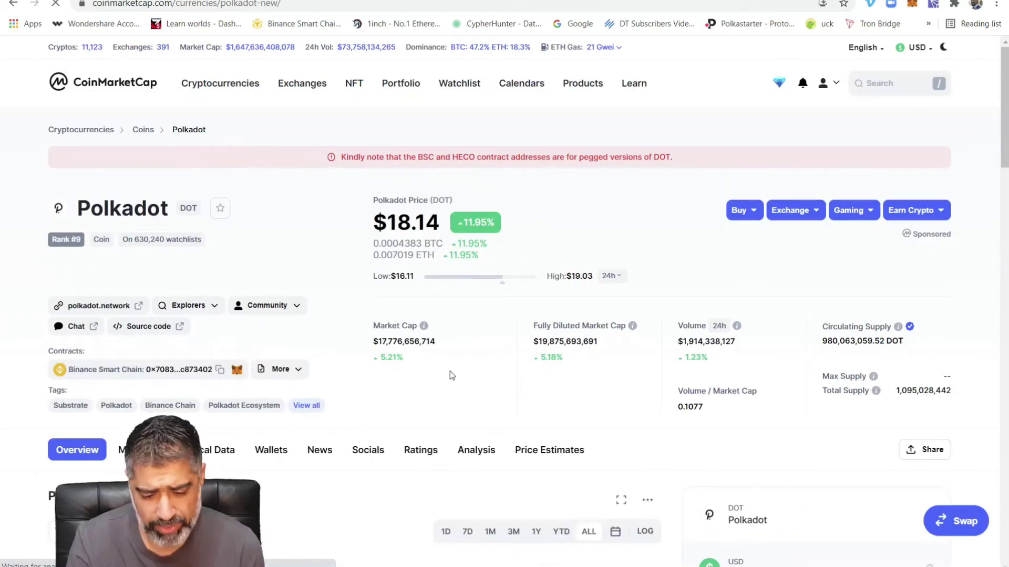
{"action": "scroll", "coordinate": [316, 337], "scroll_direction": "down", "scroll_amount": 6}
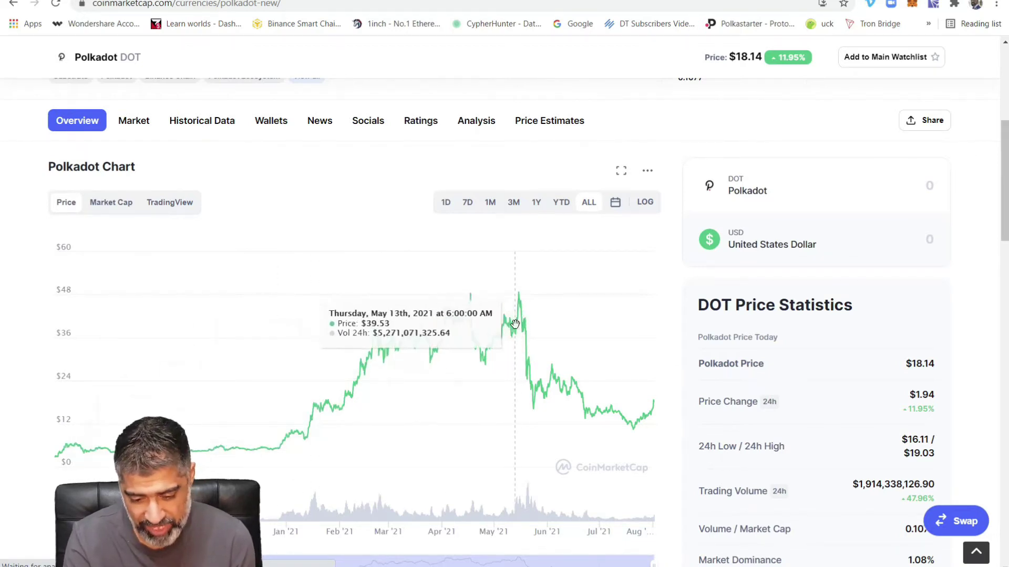
Switch the Polkadot chart to TradingView DOT/USDT daily candles spanning the 2021 move.
{"action": "left_click", "coordinate": [176, 208]}
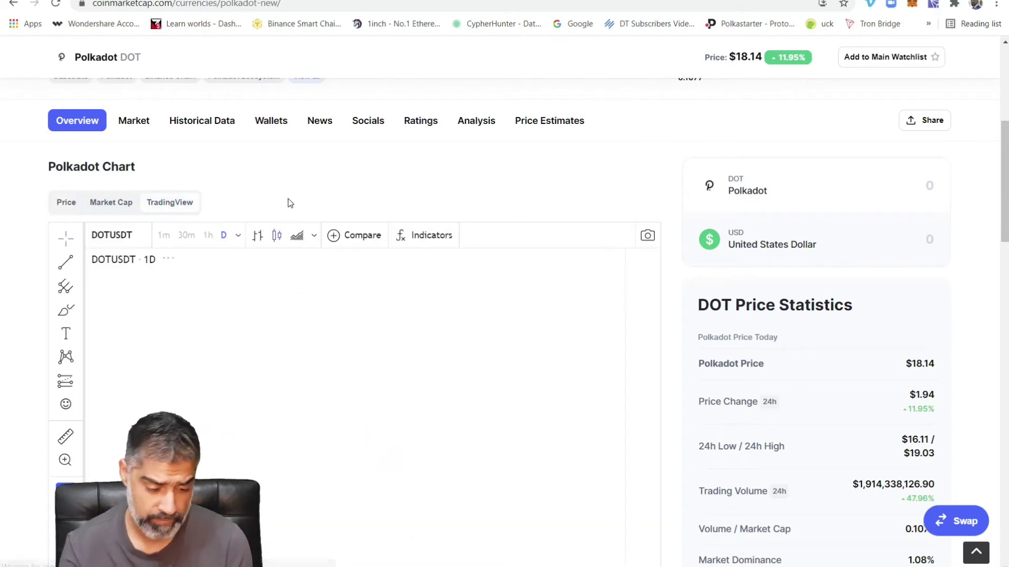
{"action": "scroll", "coordinate": [486, 196], "scroll_direction": "down", "scroll_amount": 1}
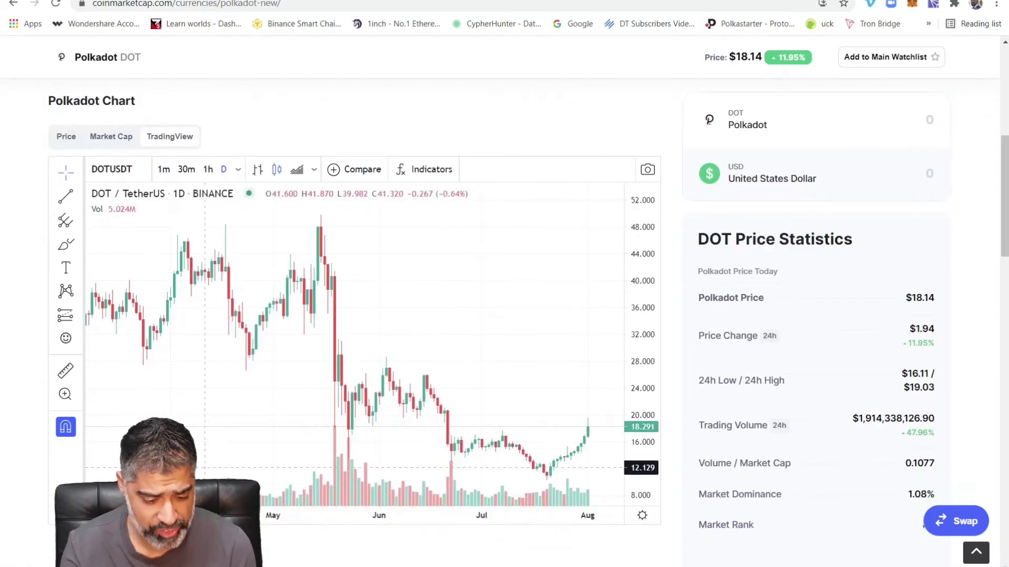
{"action": "scroll", "coordinate": [388, 517], "scroll_direction": "down", "scroll_amount": 5}
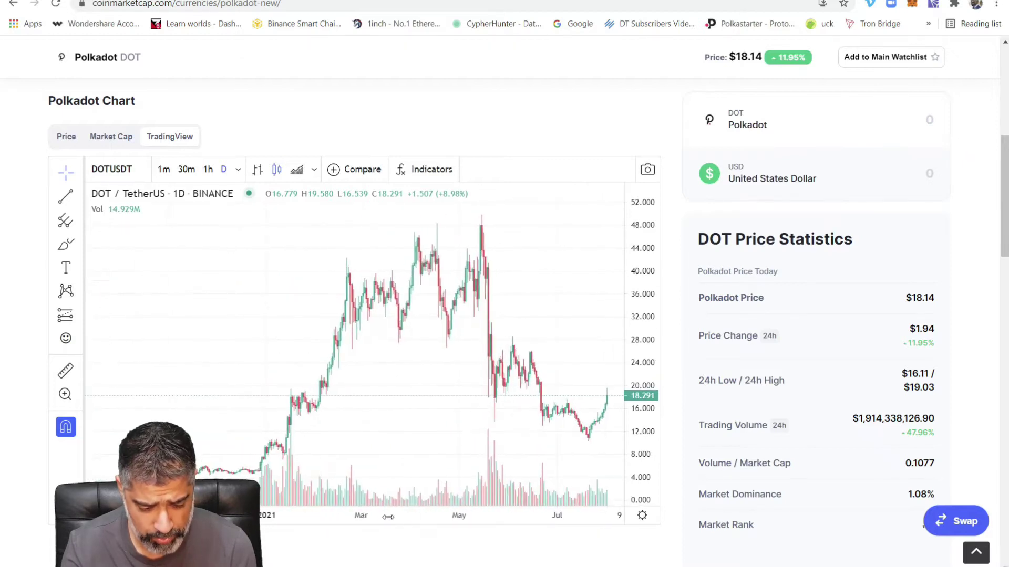
{"action": "left_click_drag", "start_coordinate": [388, 517], "coordinate": [383, 518]}
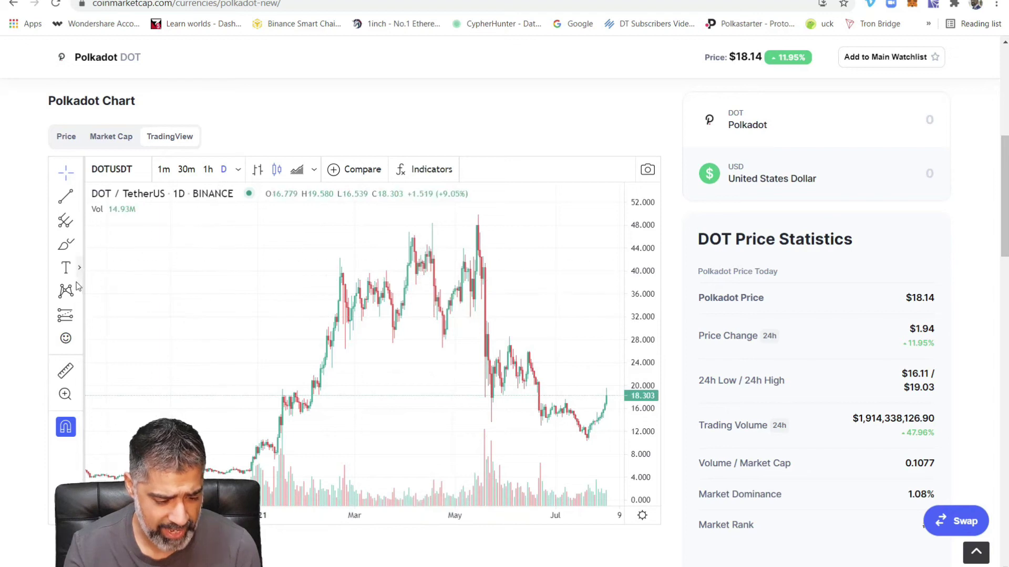
Place an Elliott Impulse Wave (12345) from the late-2020 low through the February high to the May peak.
{"action": "left_click", "coordinate": [79, 291]}
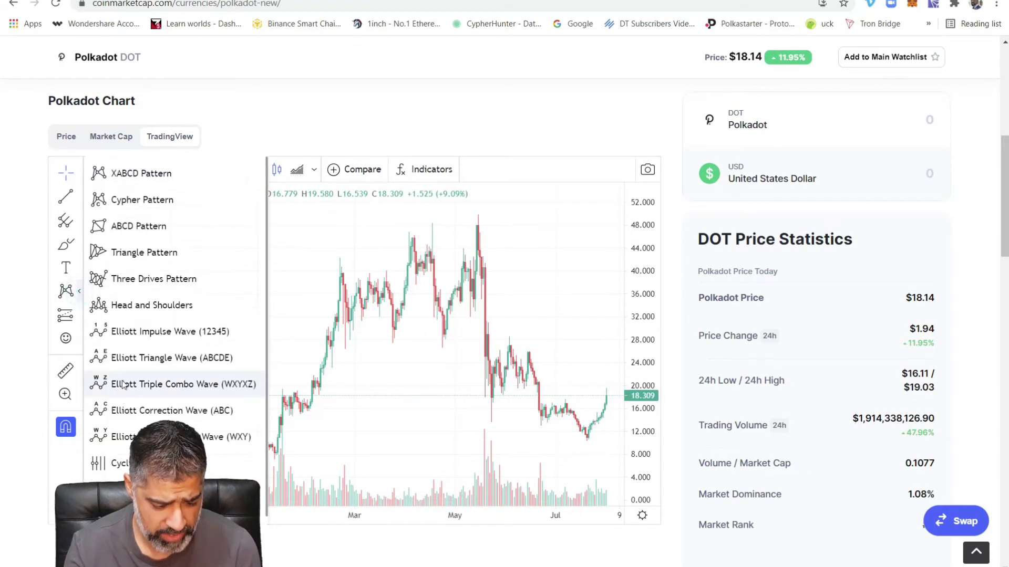
{"action": "left_click", "coordinate": [131, 332]}
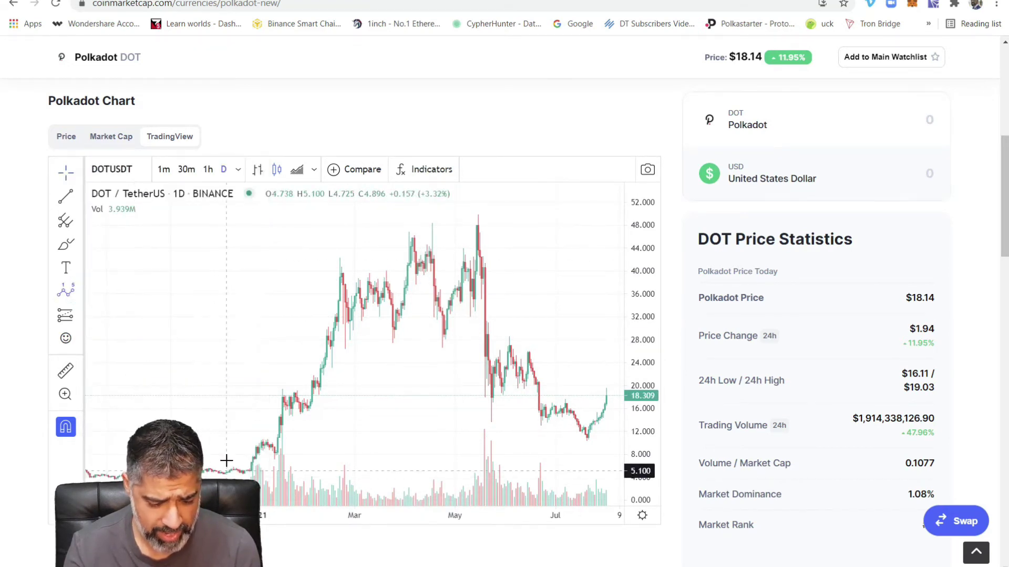
{"action": "left_click", "coordinate": [242, 474]}
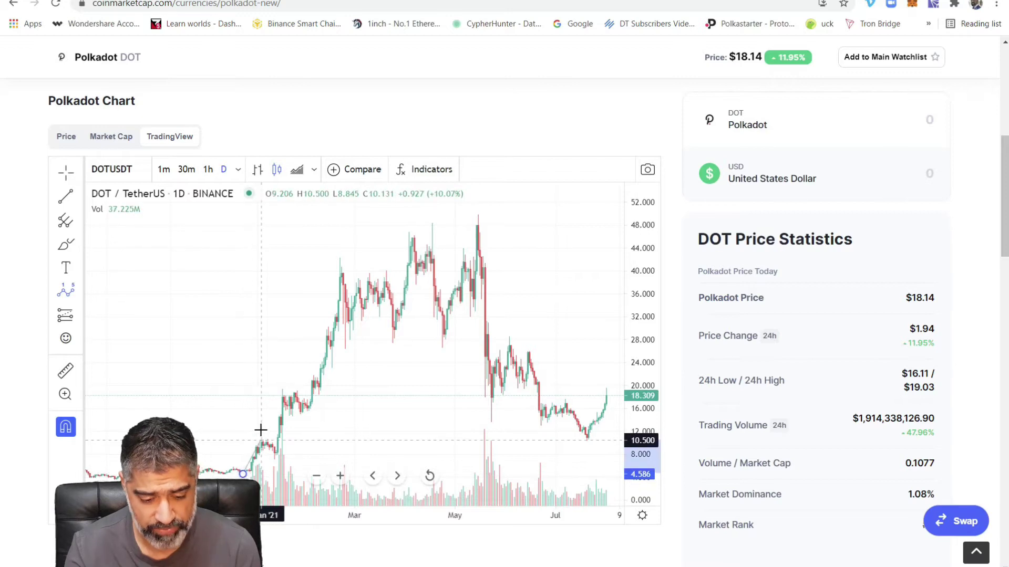
{"action": "left_click", "coordinate": [261, 432]}
{"action": "left_click", "coordinate": [276, 455]}
{"action": "left_click", "coordinate": [342, 247]}
{"action": "left_click", "coordinate": [392, 342]}
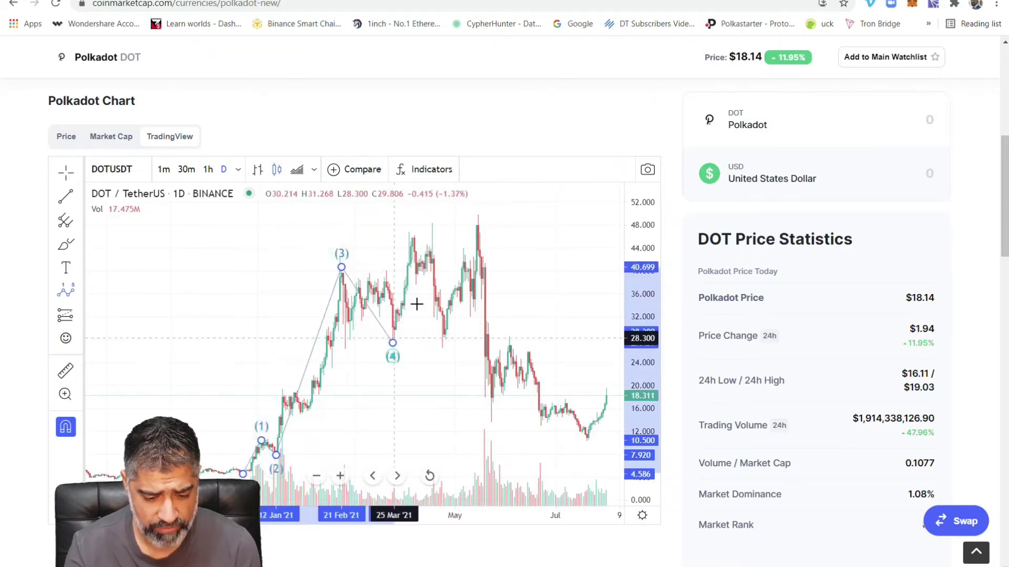
{"action": "left_click", "coordinate": [477, 209]}
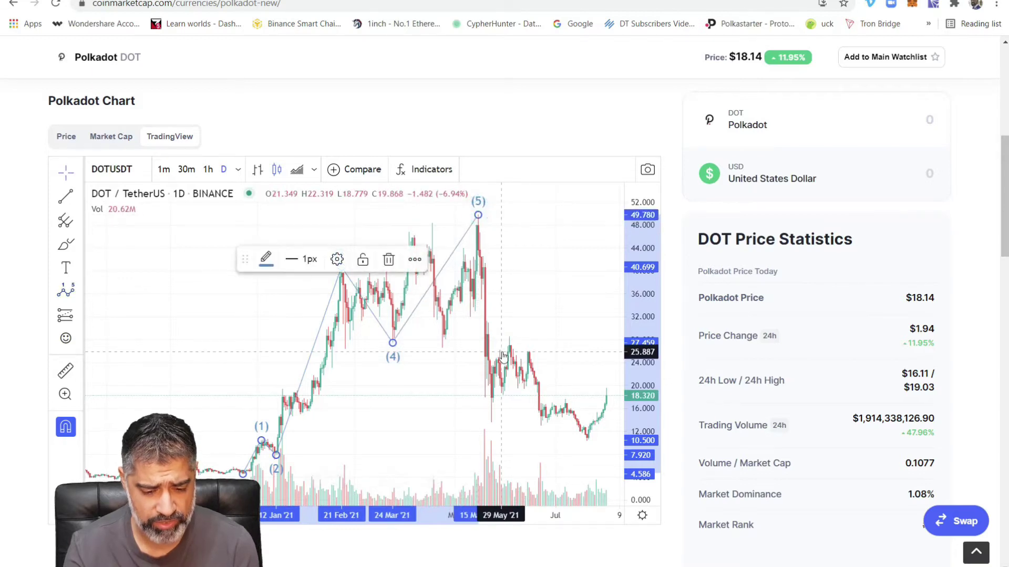
{"action": "left_click", "coordinate": [520, 313]}
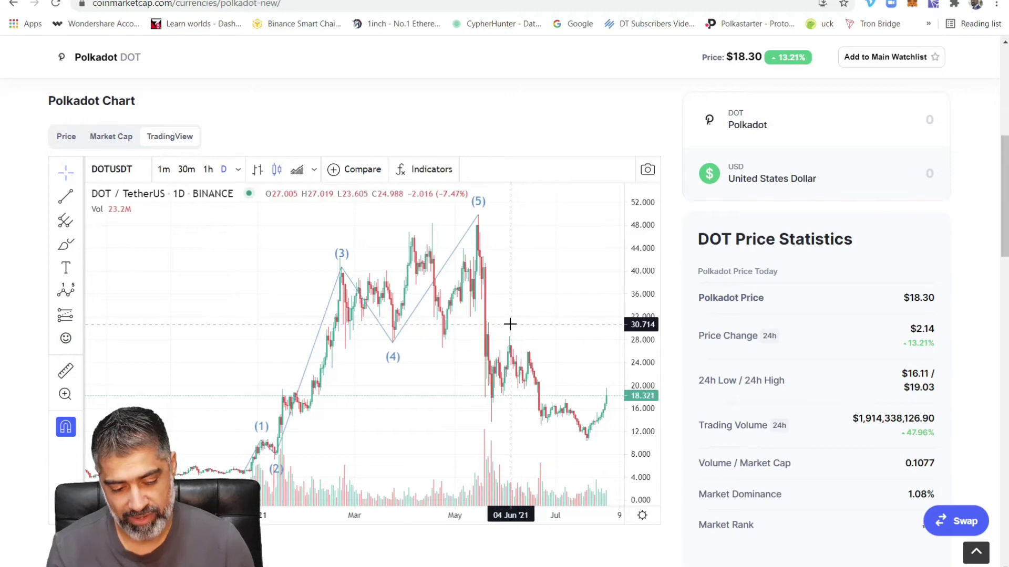
{"action": "scroll", "coordinate": [122, 225], "scroll_direction": "up", "scroll_amount": 8}
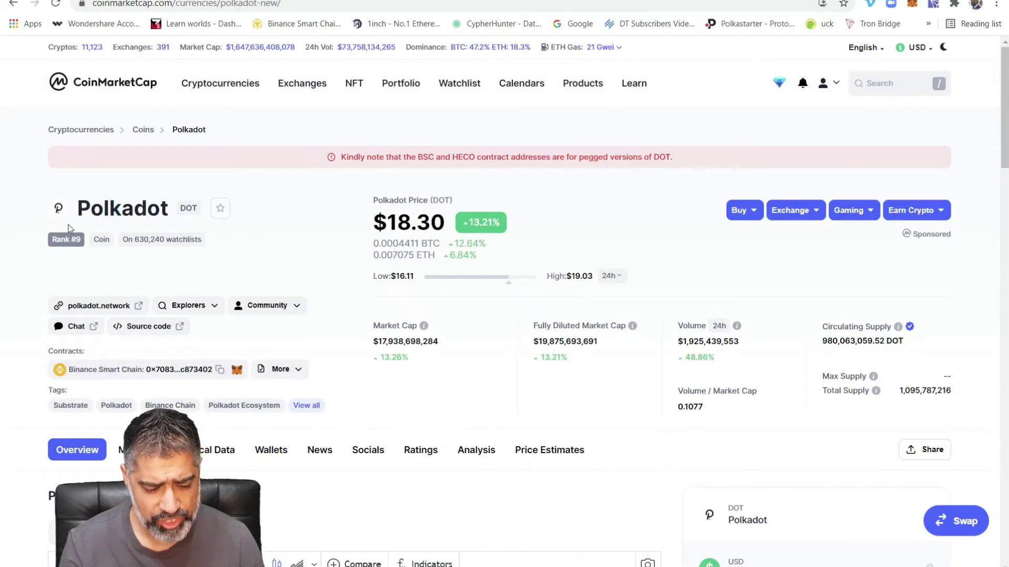
Search 'bscpa' from the CoinMarketCap home page and open the BSCPAD page.
{"action": "left_click", "coordinate": [80, 93]}
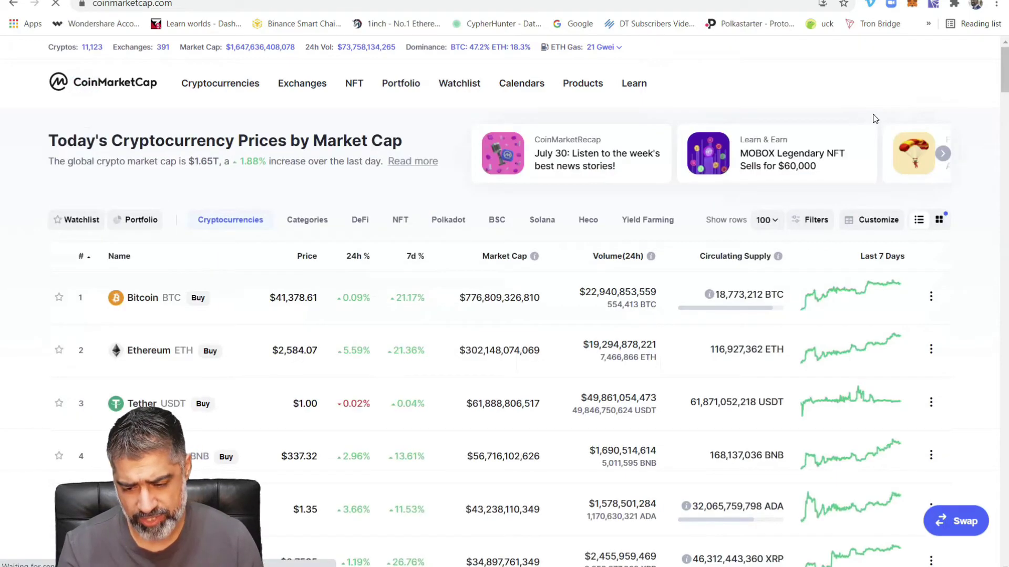
{"action": "left_click", "coordinate": [885, 85]}
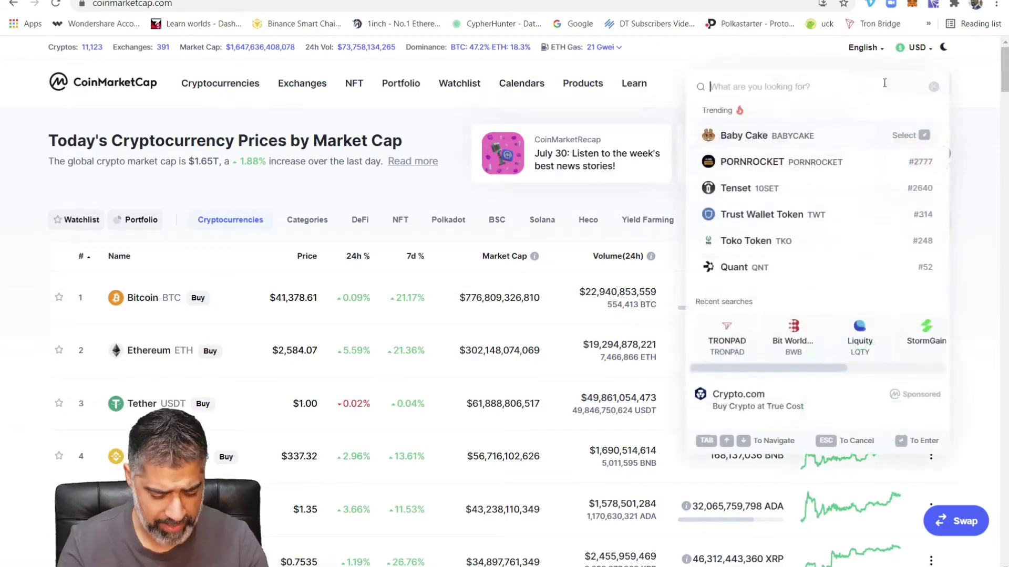
{"action": "type", "text": "bscpa"}
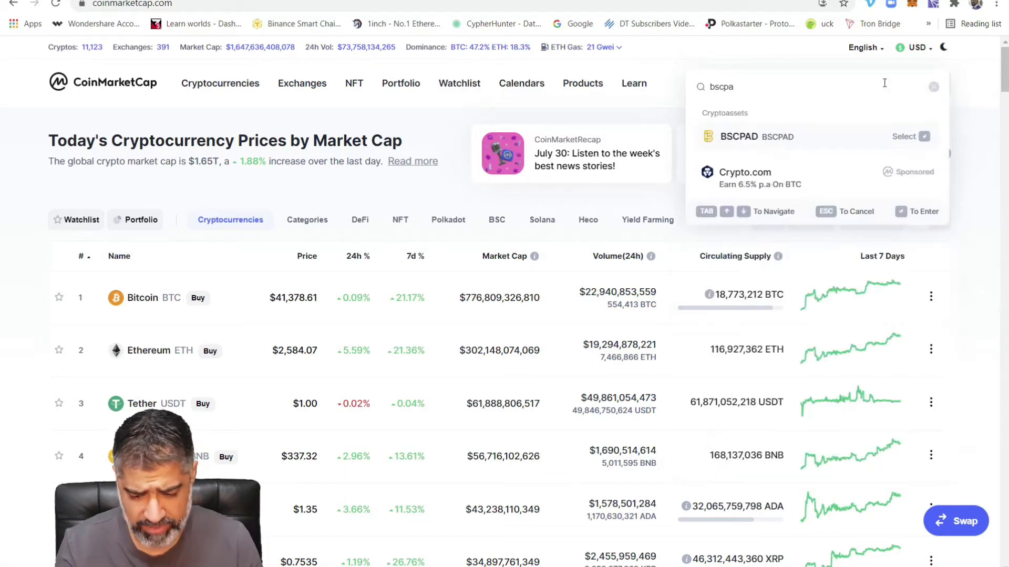
{"action": "left_click", "coordinate": [777, 142]}
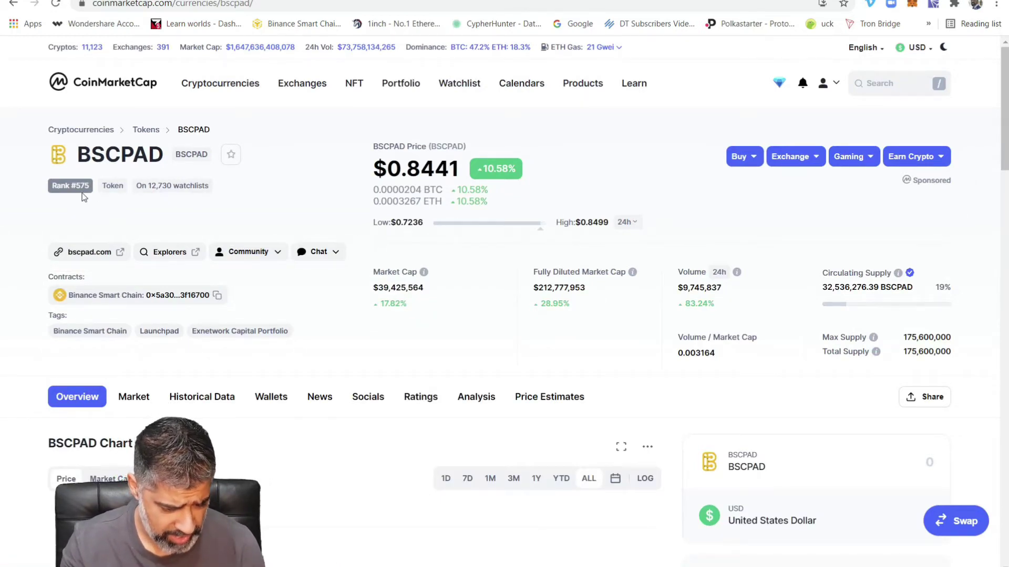
Switch the BSCPAD chart to TradingView, which shows no BSCPADUSDT data.
{"action": "scroll", "coordinate": [382, 289], "scroll_direction": "down", "scroll_amount": 3}
{"action": "scroll", "coordinate": [389, 297], "scroll_direction": "up", "scroll_amount": 3}
{"action": "left_click_drag", "start_coordinate": [391, 164], "coordinate": [462, 168]}
{"action": "scroll", "coordinate": [420, 294], "scroll_direction": "down", "scroll_amount": 1}
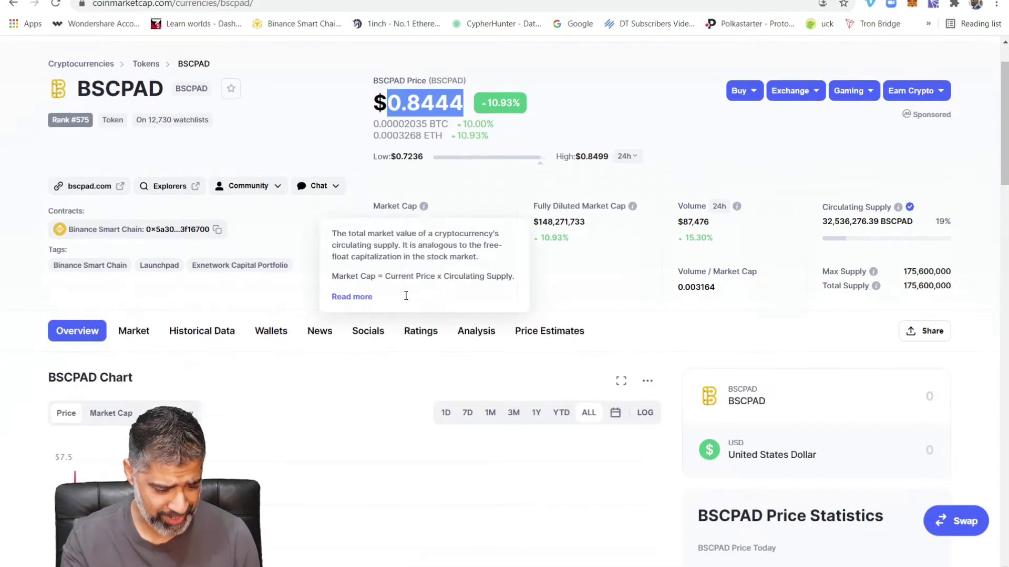
{"action": "scroll", "coordinate": [404, 297], "scroll_direction": "down", "scroll_amount": 3}
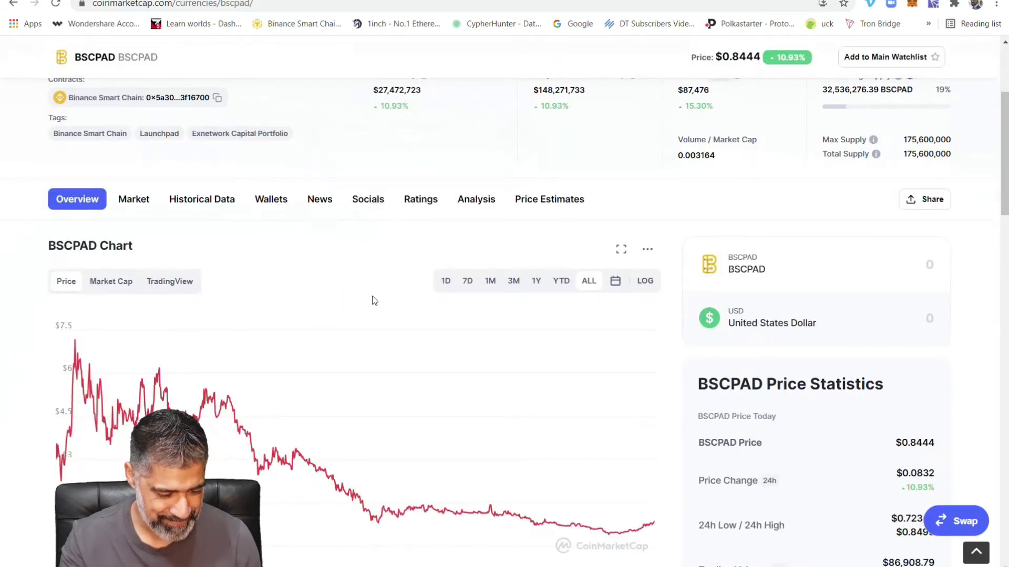
{"action": "scroll", "coordinate": [436, 415], "scroll_direction": "down", "scroll_amount": 1}
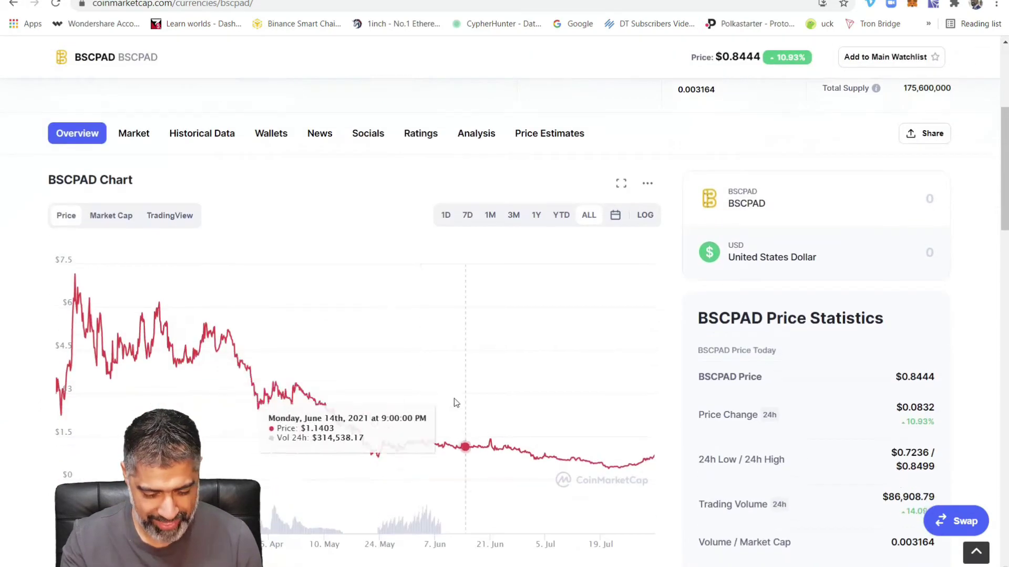
{"action": "left_click", "coordinate": [181, 216]}
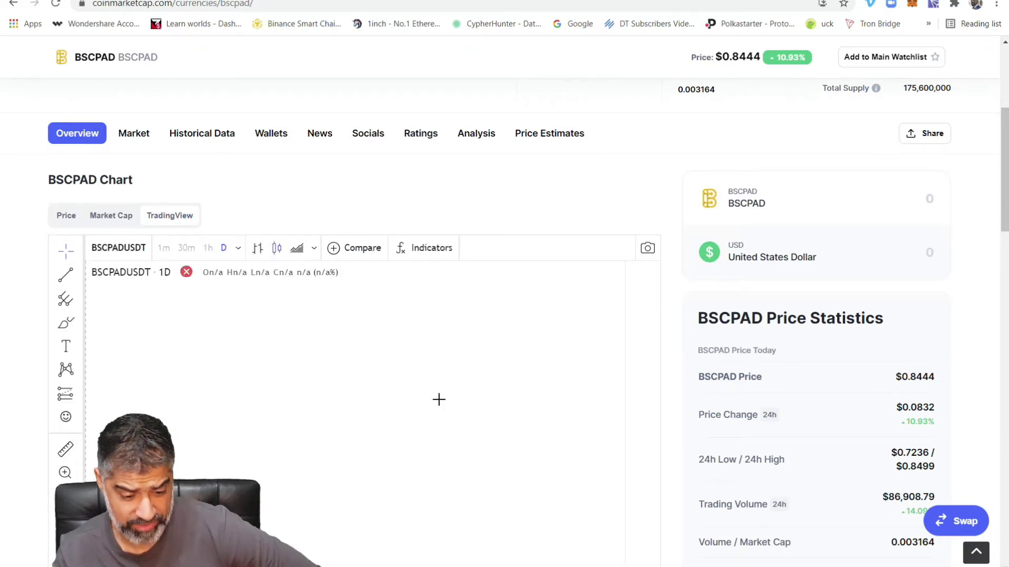
{"action": "scroll", "coordinate": [575, 210], "scroll_direction": "down", "scroll_amount": 1}
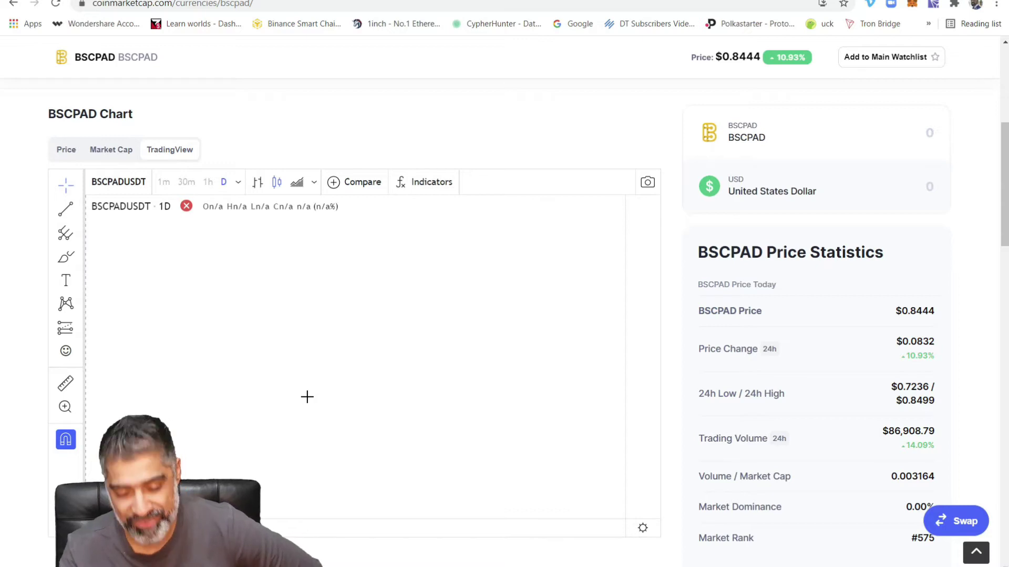
{"action": "scroll", "coordinate": [189, 412], "scroll_direction": "up", "scroll_amount": 6}
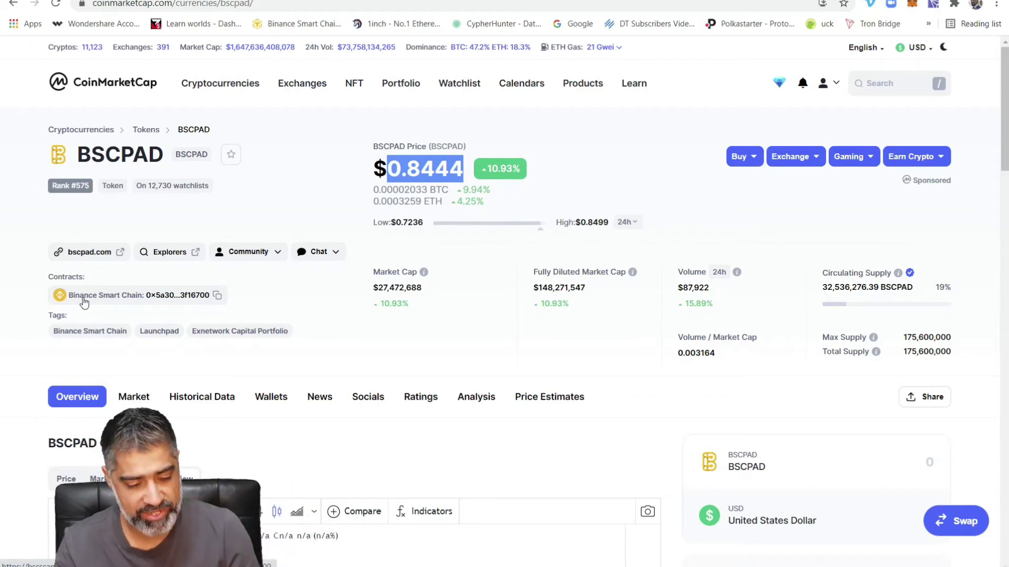
Copy BSCPAD's Binance Smart Chain contract address and switch to the DEXTools tab.
{"action": "left_click_drag", "start_coordinate": [47, 284], "coordinate": [99, 280]}
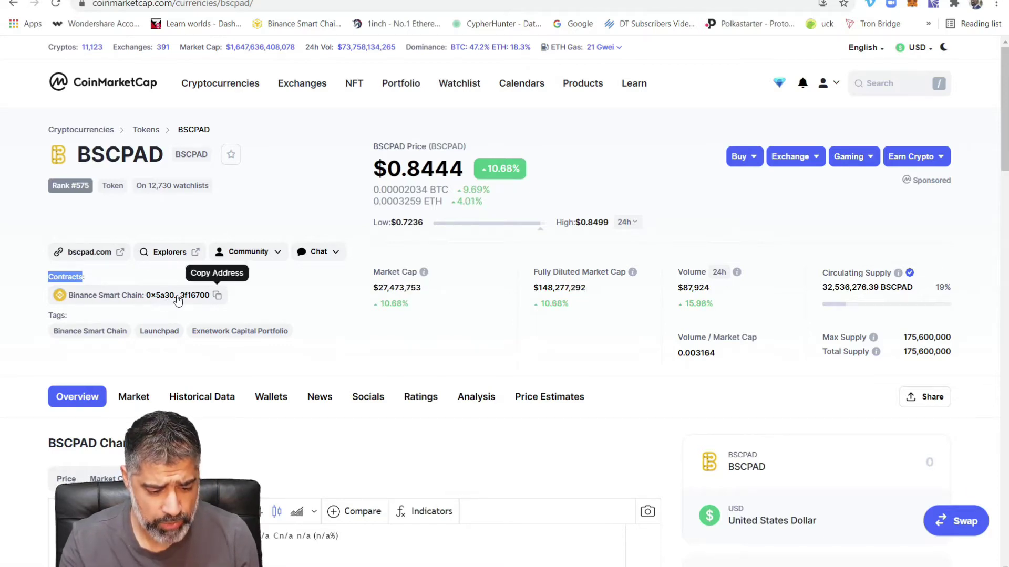
{"action": "left_click", "coordinate": [216, 300]}
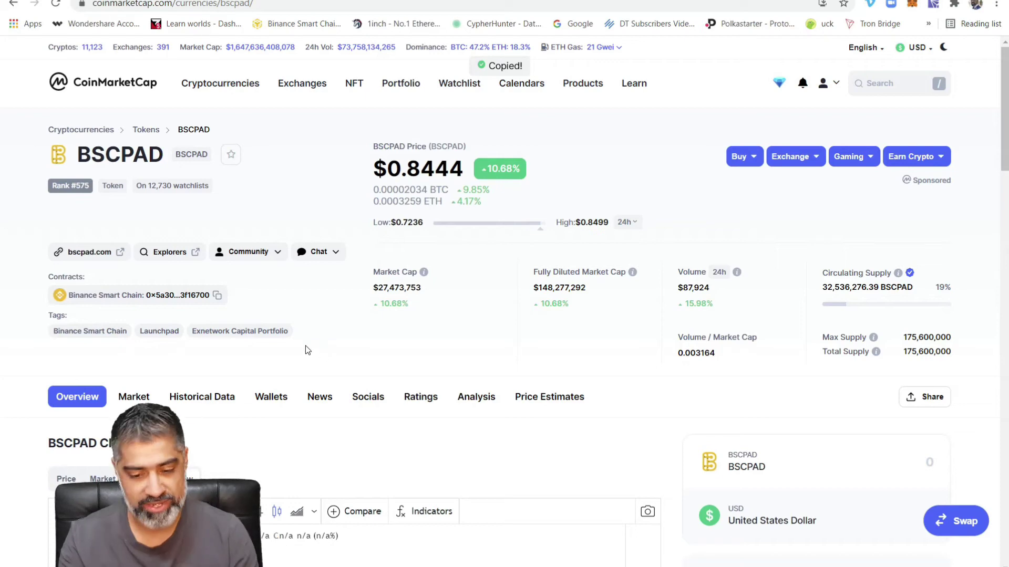
{"action": "key", "text": "ctrl+Tab"}
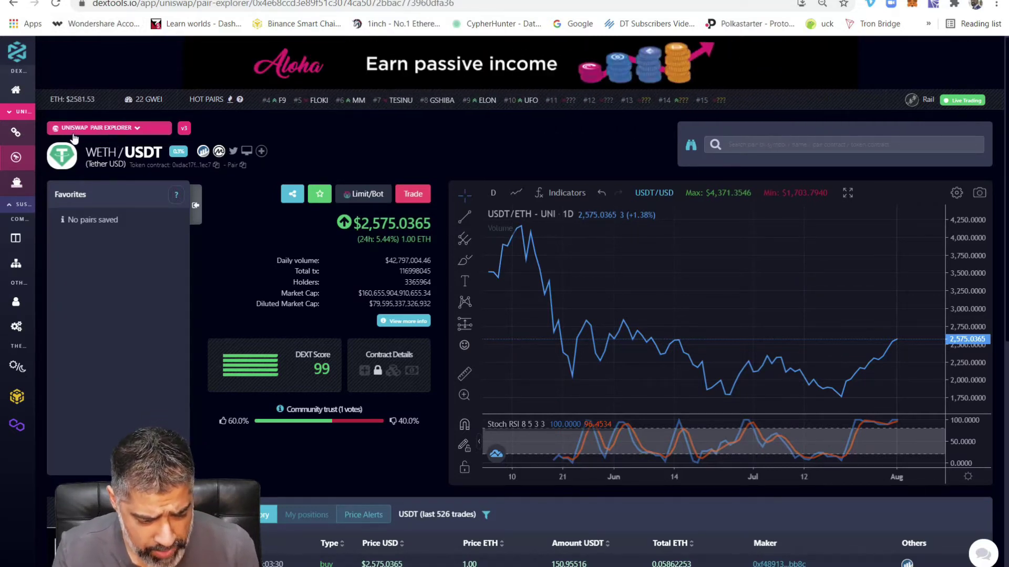
Show DEXTools' pair explorer list with Uniswap, SushiSwap, PancakeSwap and QuickSwap.
{"action": "left_click", "coordinate": [105, 132]}
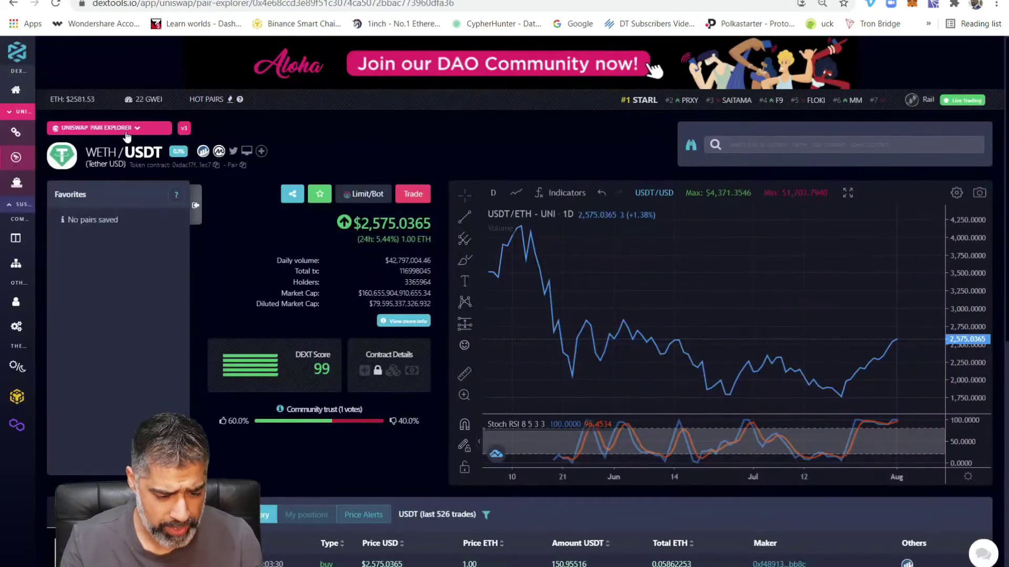
{"action": "left_click", "coordinate": [128, 129]}
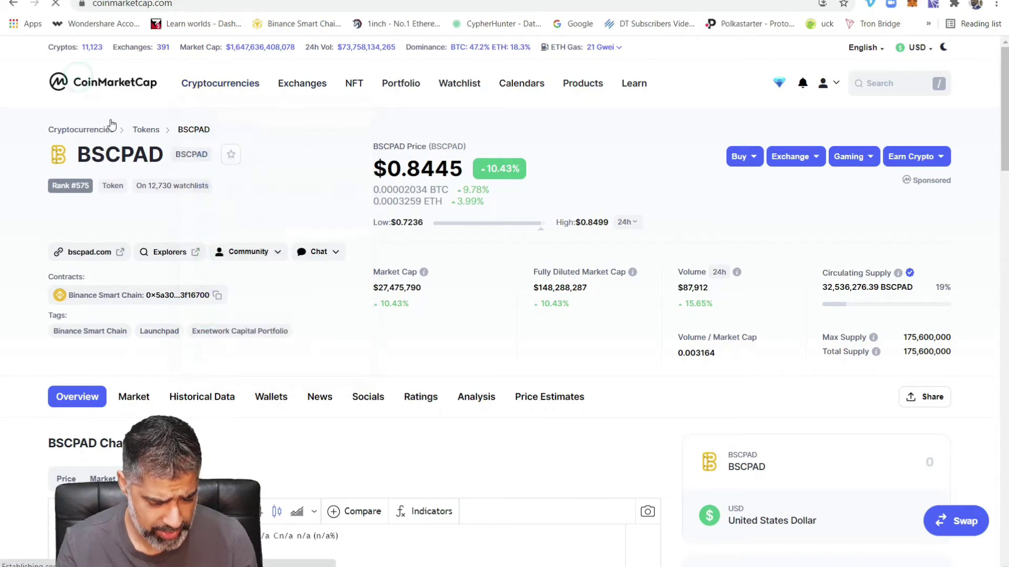
Browse CoinMarketCap's Ethereum page, then return to the DEXTools WETH/USDT pair tab.
{"action": "left_click", "coordinate": [111, 126]}
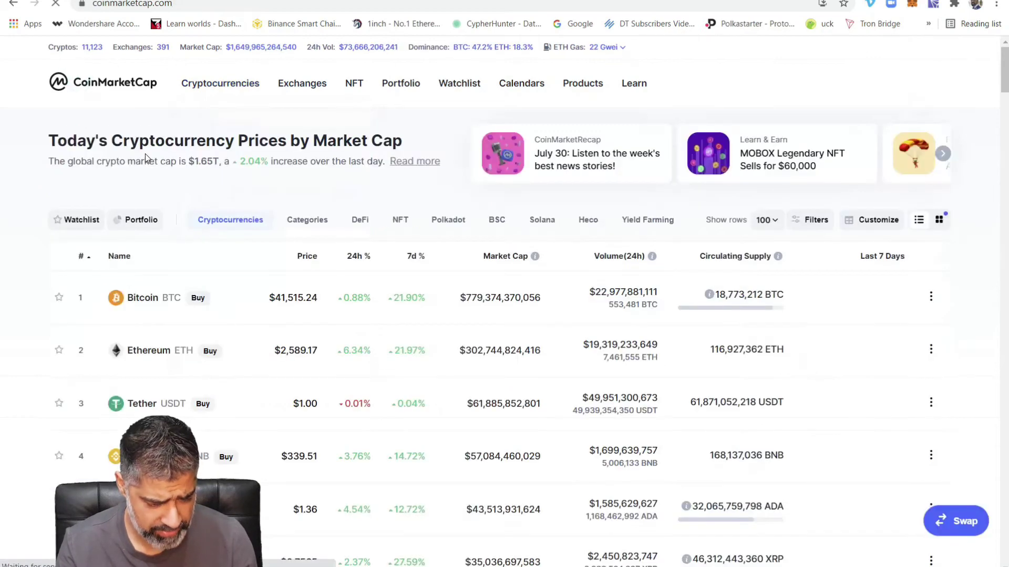
{"action": "left_click", "coordinate": [149, 353]}
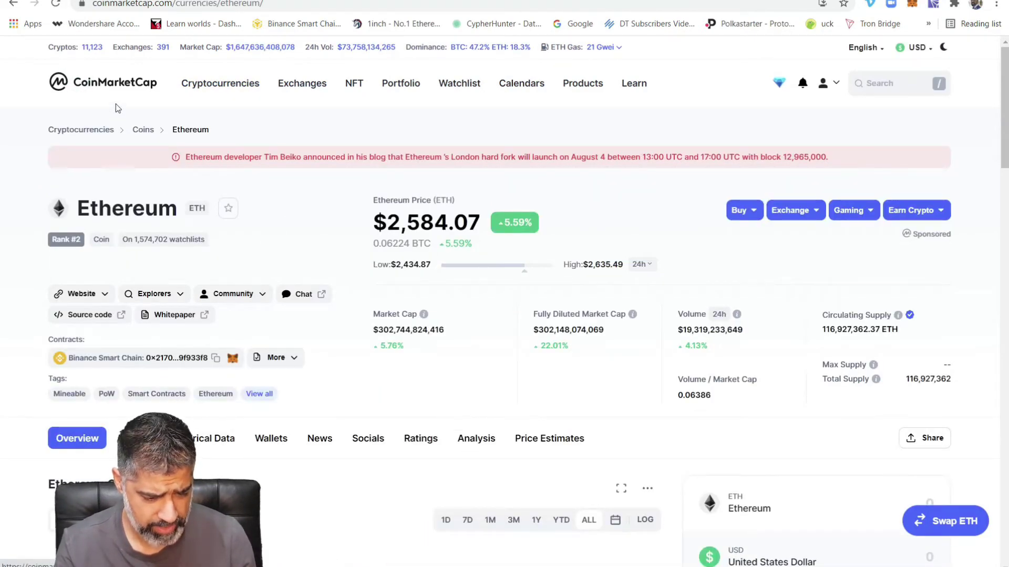
{"action": "scroll", "coordinate": [504, 305], "scroll_direction": "down", "scroll_amount": 5}
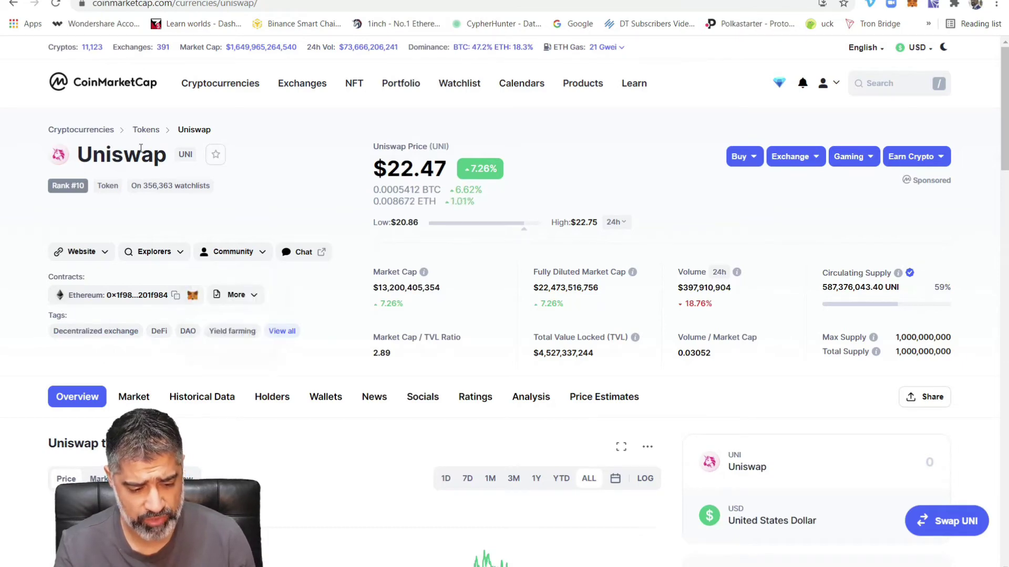
{"action": "key", "text": "ctrl+Tab"}
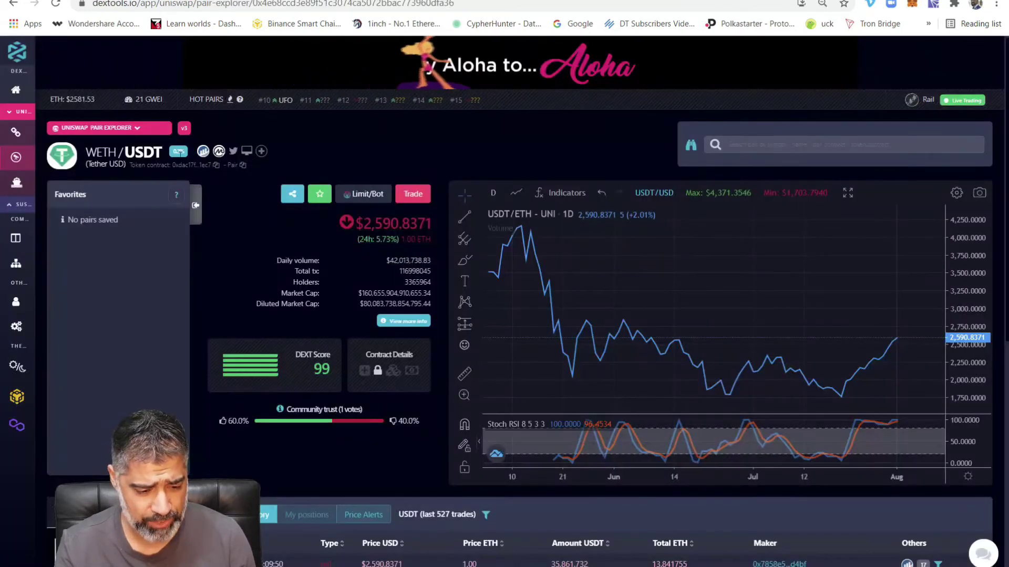
Switch to the PancakeSwap explorer and open the WBNB/BSCPAD pair found by contract search.
{"action": "left_click", "coordinate": [134, 130]}
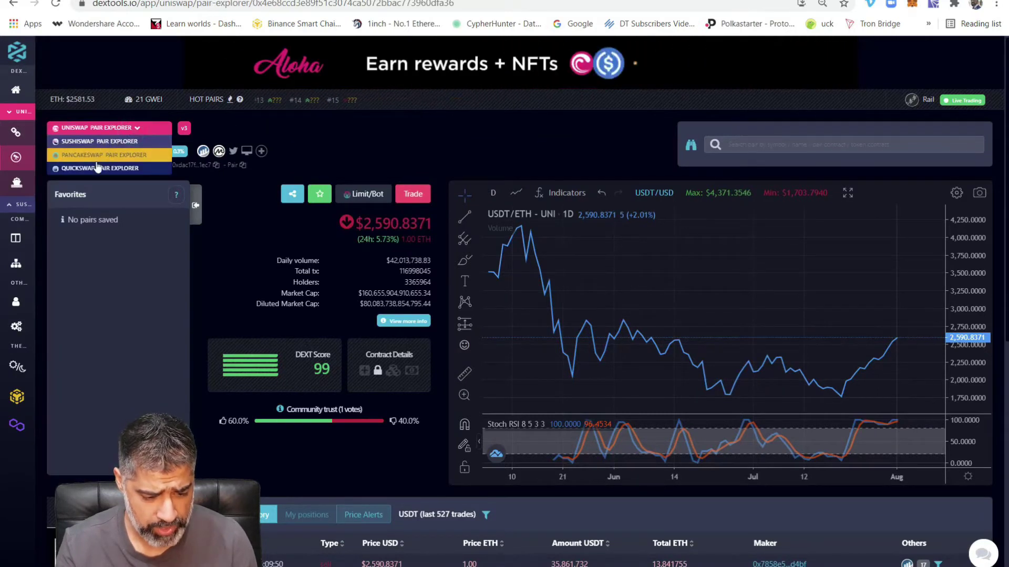
{"action": "left_click", "coordinate": [100, 130]}
{"action": "left_click", "coordinate": [138, 131]}
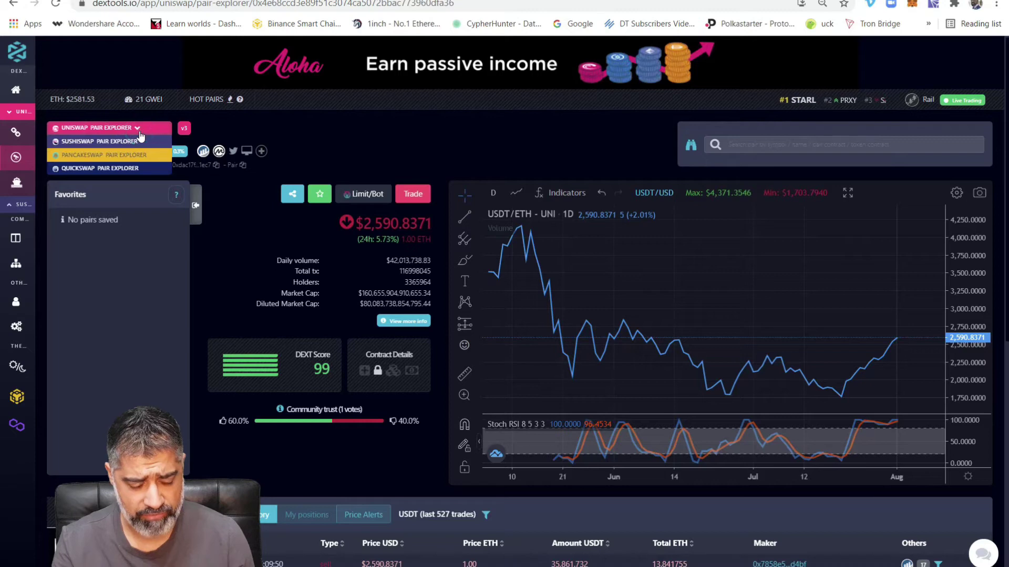
{"action": "left_click", "coordinate": [105, 160]}
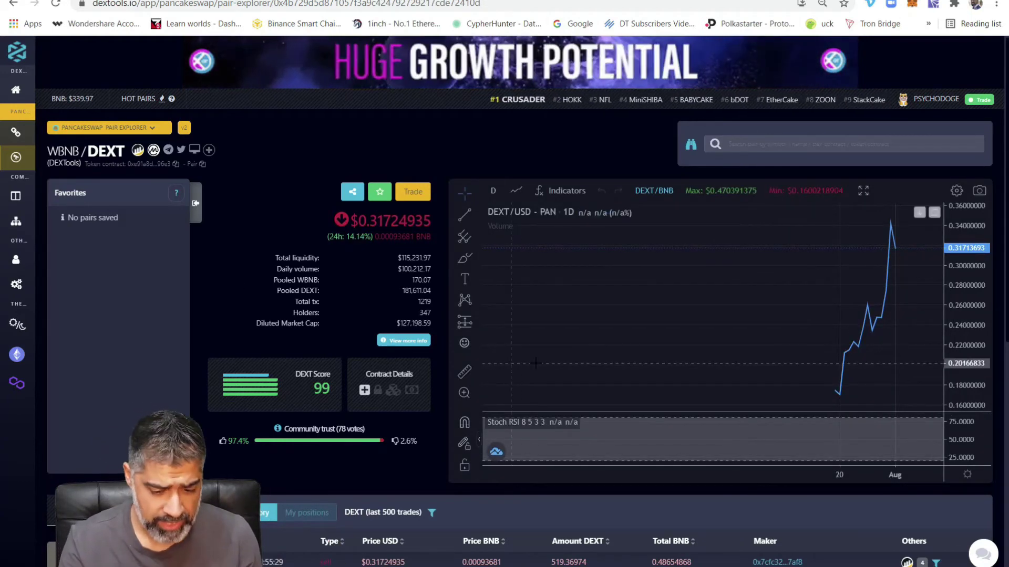
{"action": "left_click", "coordinate": [742, 147]}
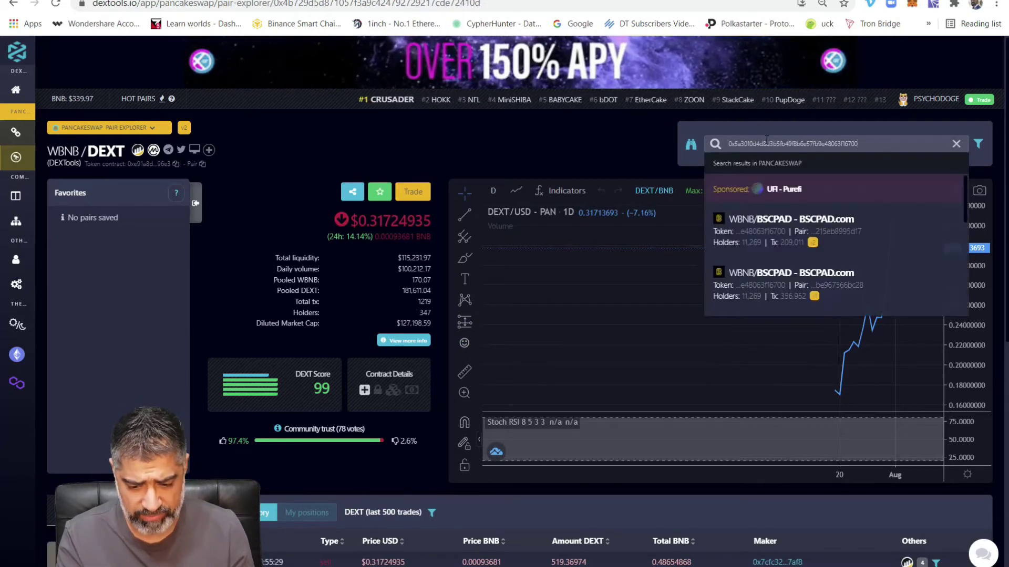
{"action": "left_click", "coordinate": [757, 231]}
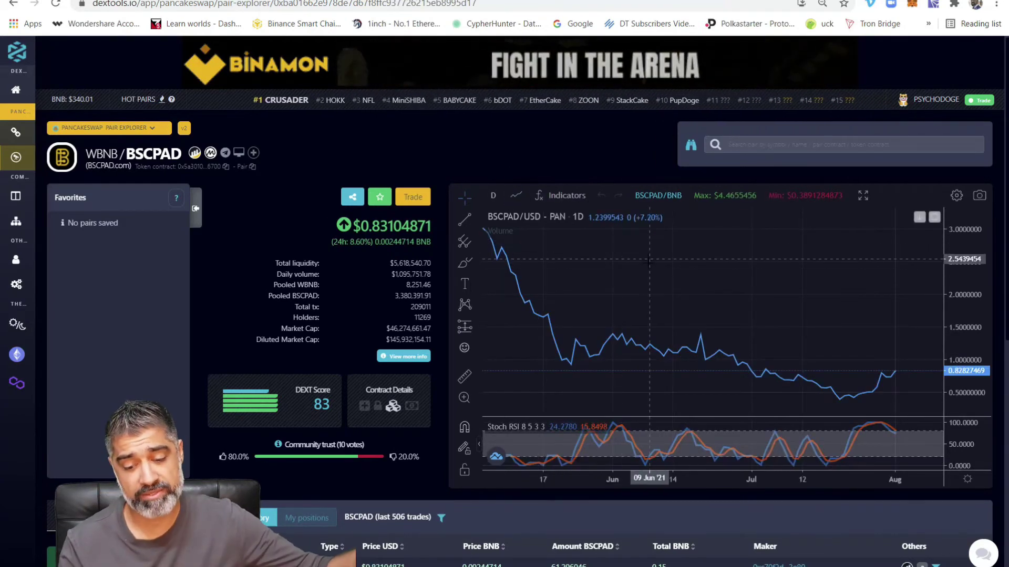
Expand the BSCPAD chart to full page and give it a white background.
{"action": "left_click", "coordinate": [862, 196]}
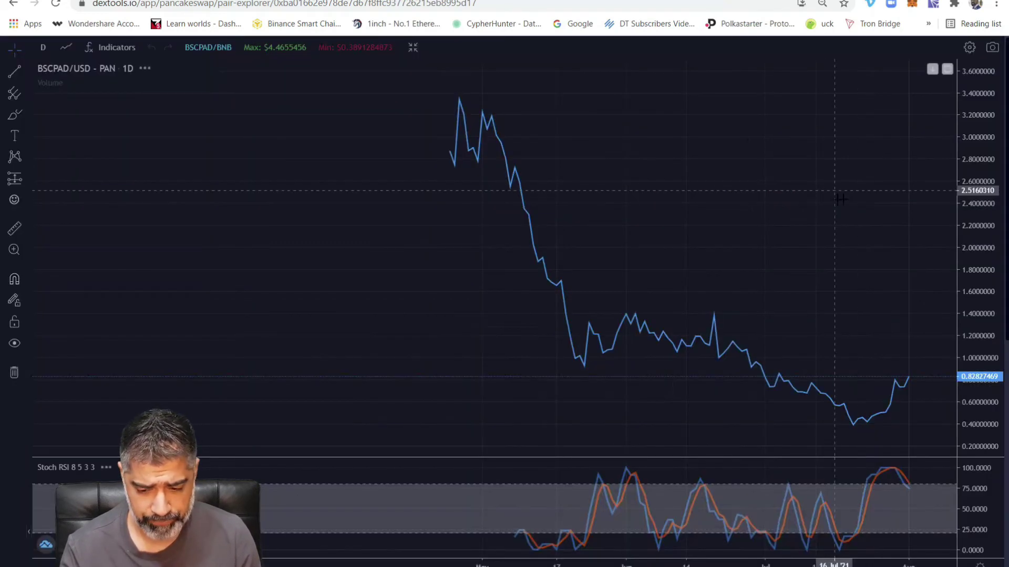
{"action": "left_click", "coordinate": [970, 50]}
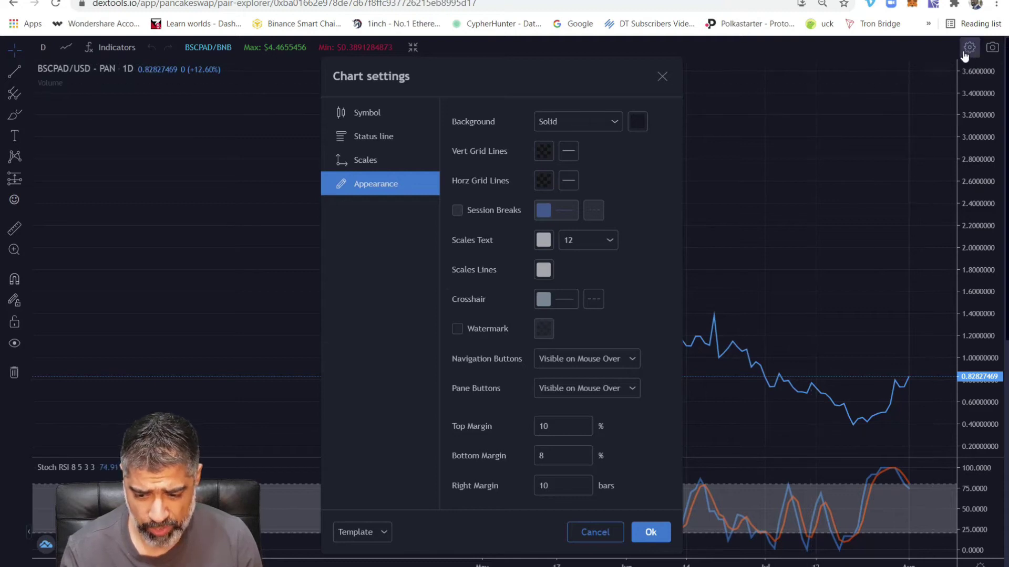
{"action": "left_click", "coordinate": [637, 124]}
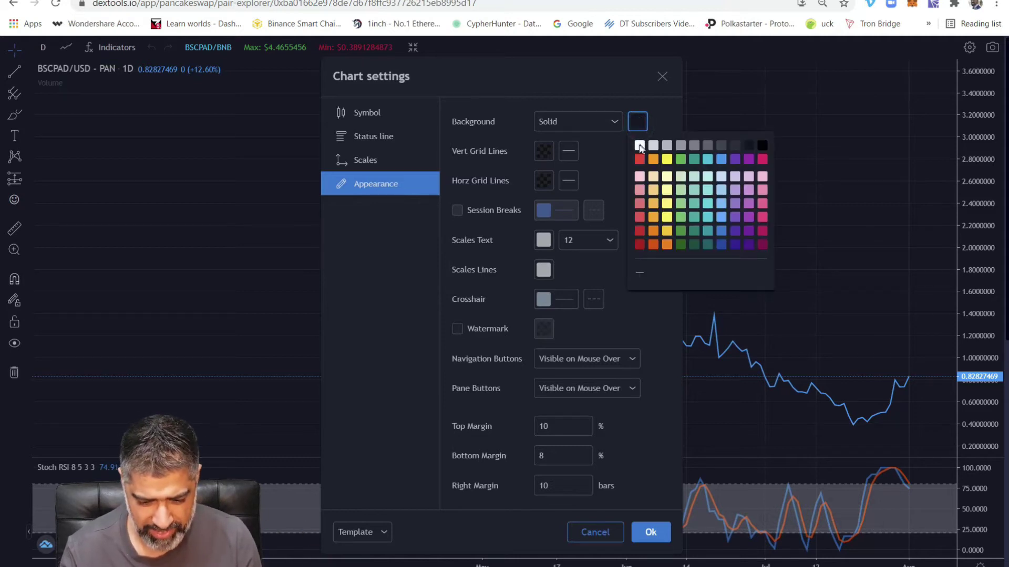
{"action": "left_click", "coordinate": [639, 145]}
{"action": "left_click", "coordinate": [546, 152]}
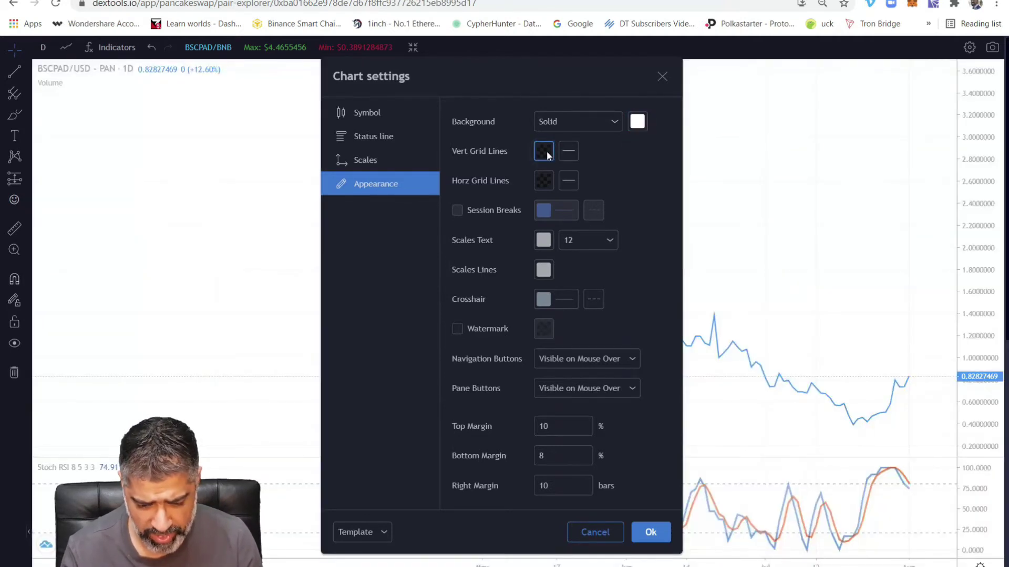
Make the vertical and horizontal grid lines white, apply, and maximise the price pane.
{"action": "left_click", "coordinate": [544, 152]}
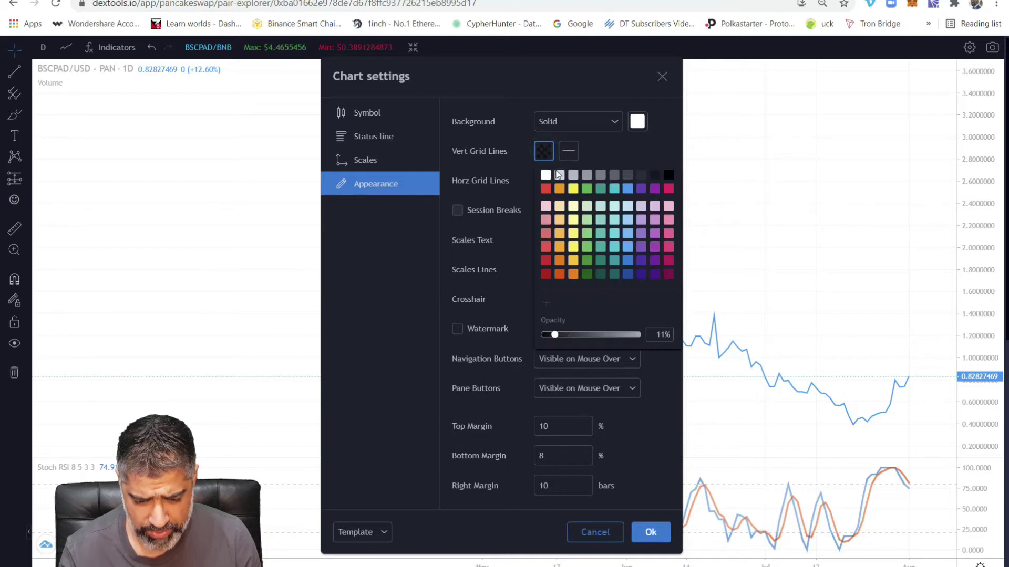
{"action": "left_click", "coordinate": [546, 175]}
{"action": "left_click", "coordinate": [619, 155]}
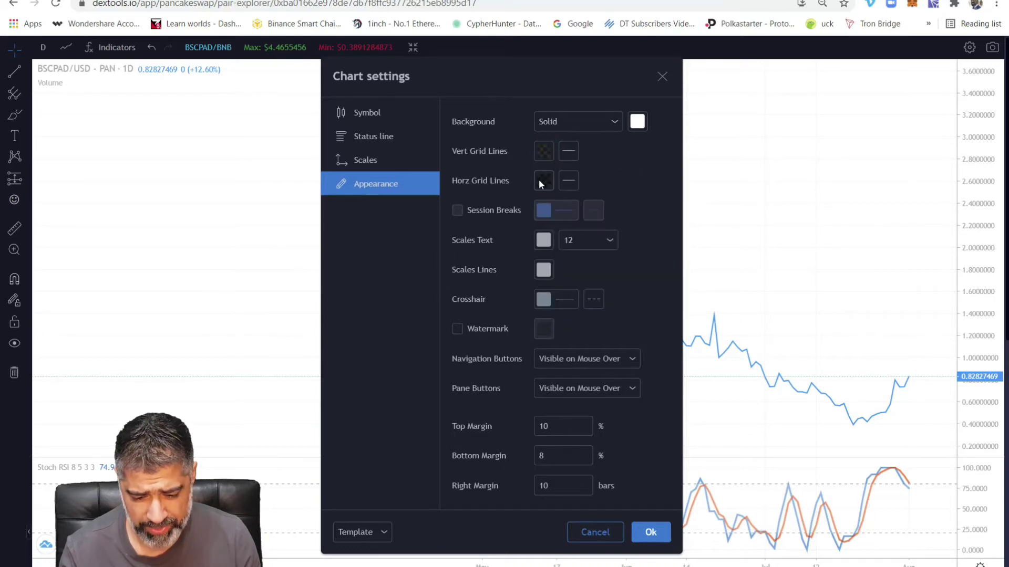
{"action": "left_click", "coordinate": [543, 180]}
{"action": "left_click", "coordinate": [545, 206]}
{"action": "left_click", "coordinate": [616, 165]}
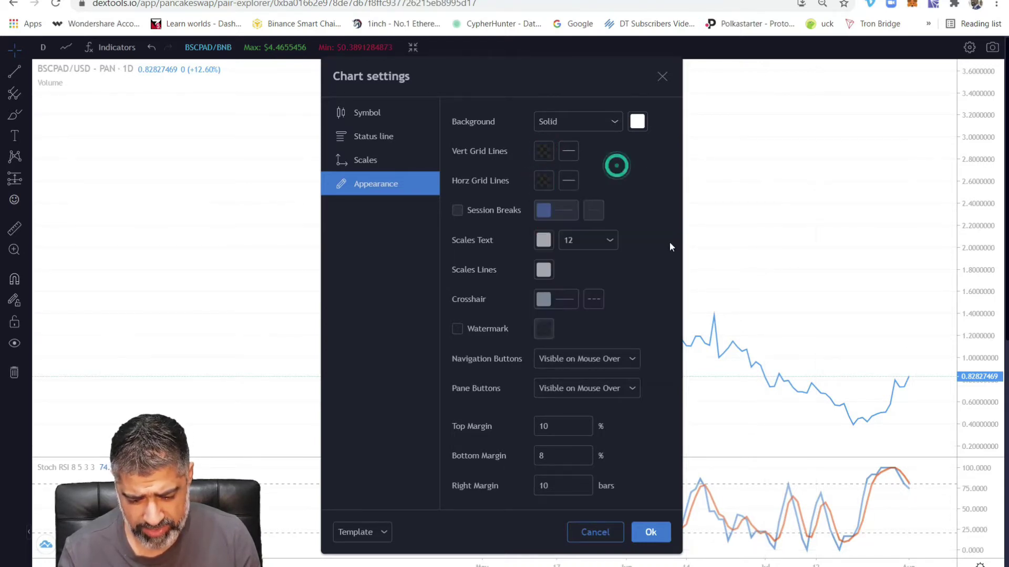
{"action": "left_click", "coordinate": [650, 532]}
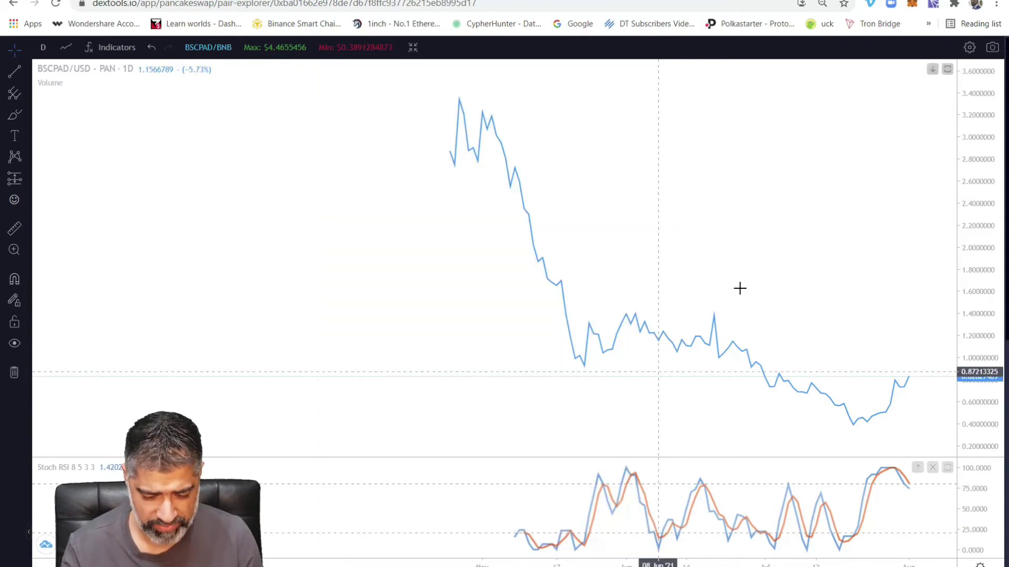
{"action": "double_click", "coordinate": [754, 243]}
Show BSCPAD as 1-hour candlesticks and compress the bars to reveal more history.
{"action": "scroll", "coordinate": [273, 540], "scroll_direction": "up", "scroll_amount": 5}
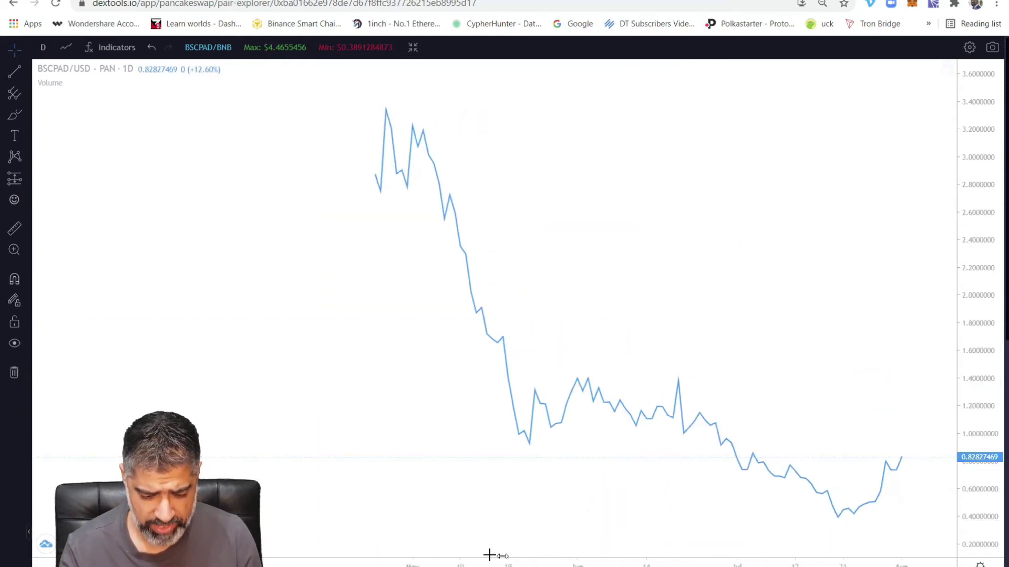
{"action": "scroll", "coordinate": [301, 541], "scroll_direction": "down", "scroll_amount": 3}
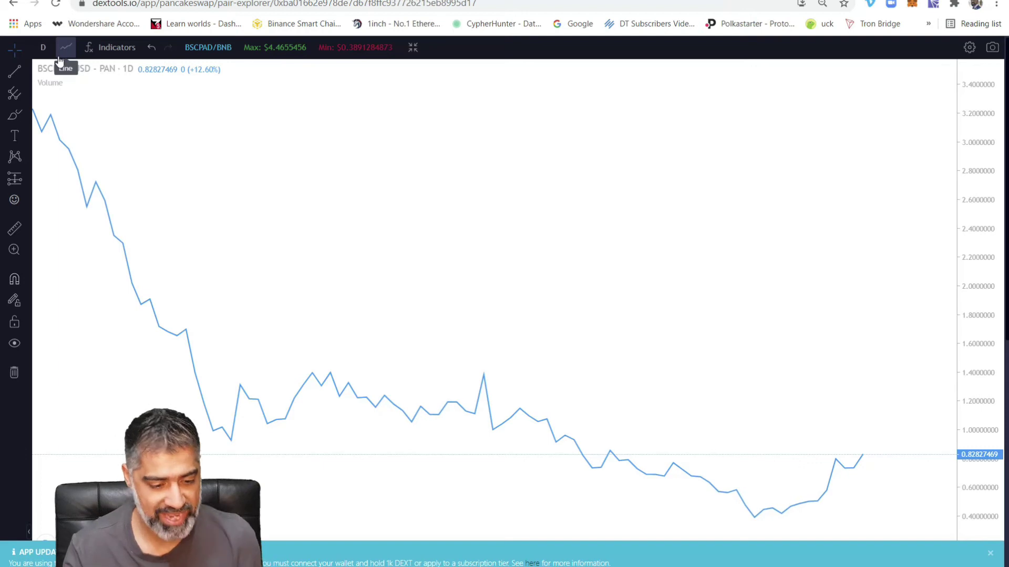
{"action": "left_click", "coordinate": [66, 48]}
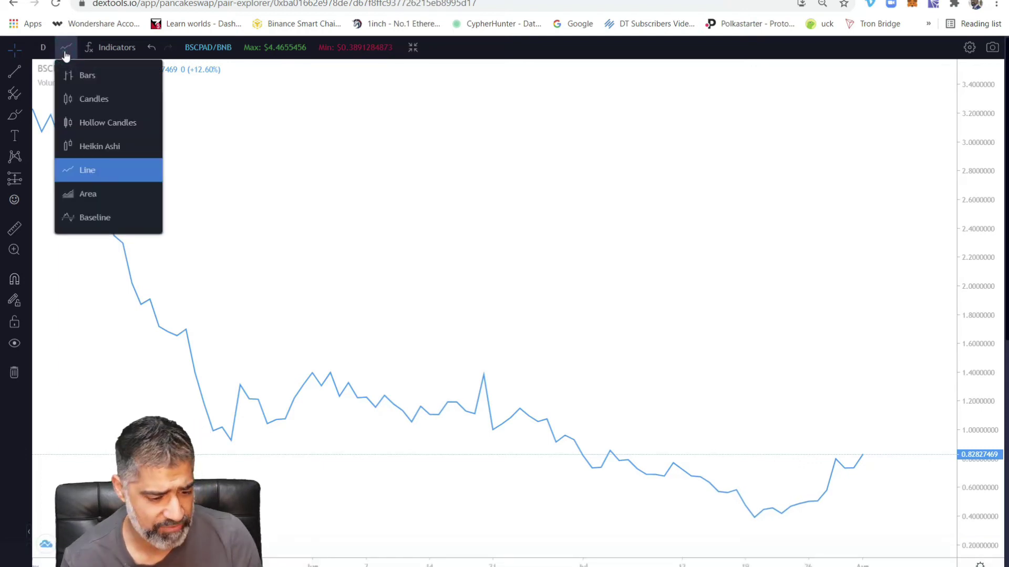
{"action": "left_click", "coordinate": [97, 99]}
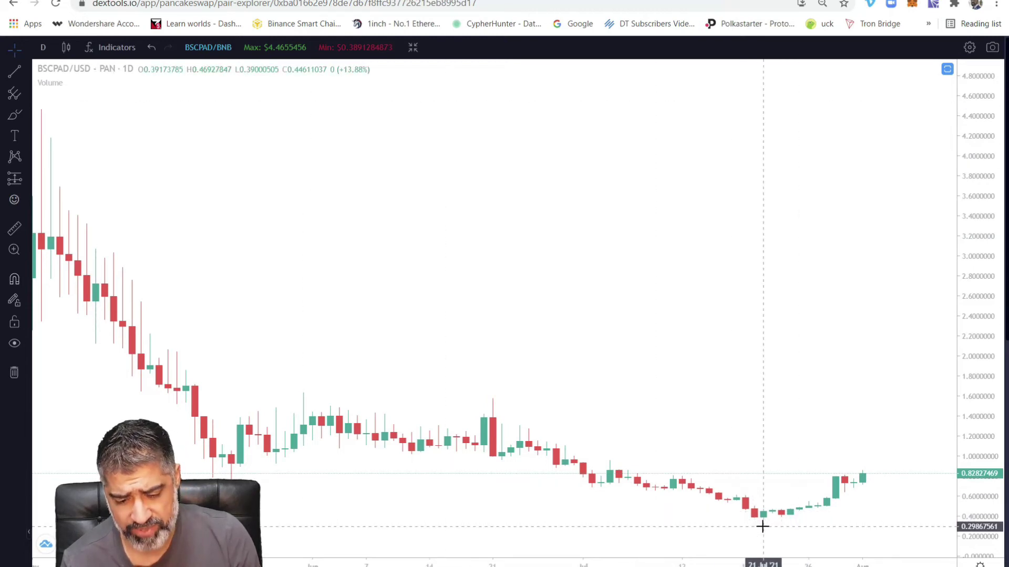
{"action": "left_click", "coordinate": [43, 48]}
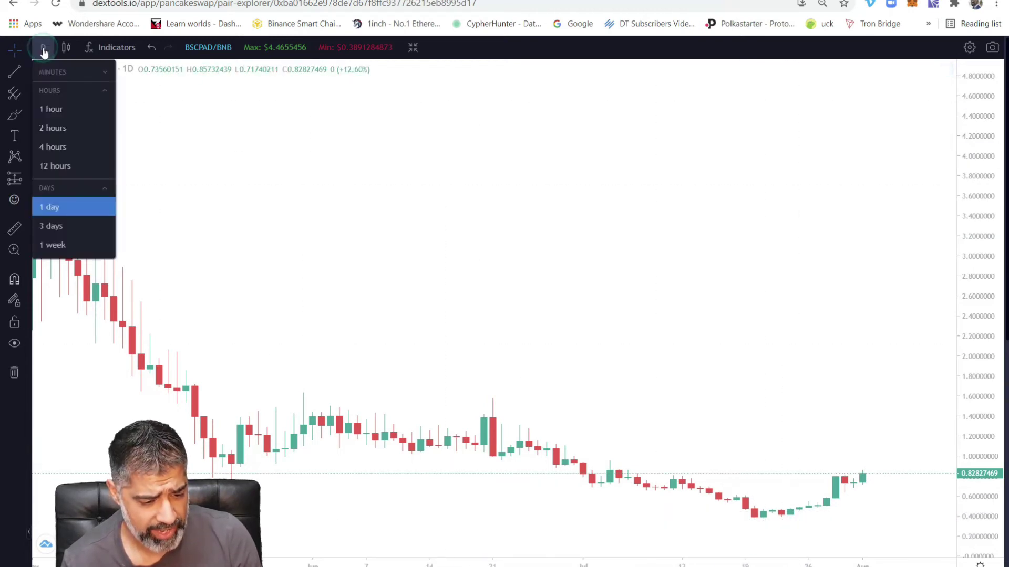
{"action": "left_click", "coordinate": [60, 108]}
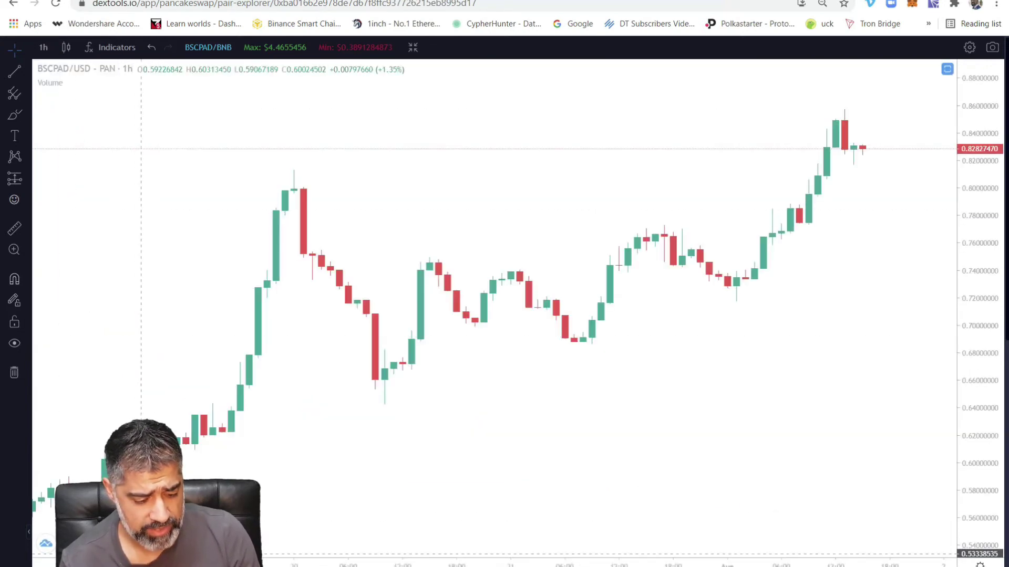
{"action": "left_click_drag", "start_coordinate": [194, 552], "coordinate": [732, 546]}
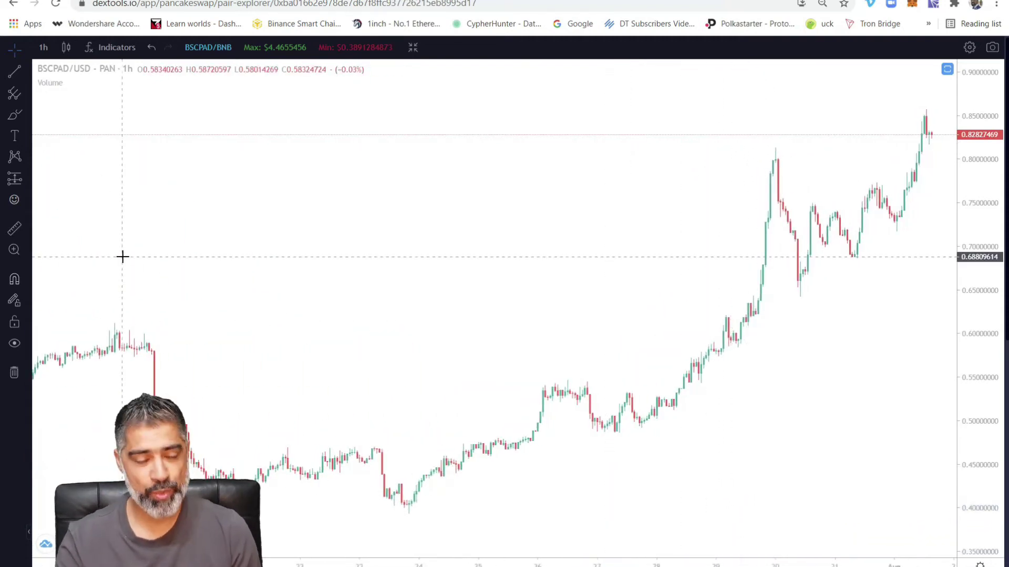
{"action": "left_click", "coordinate": [25, 163]}
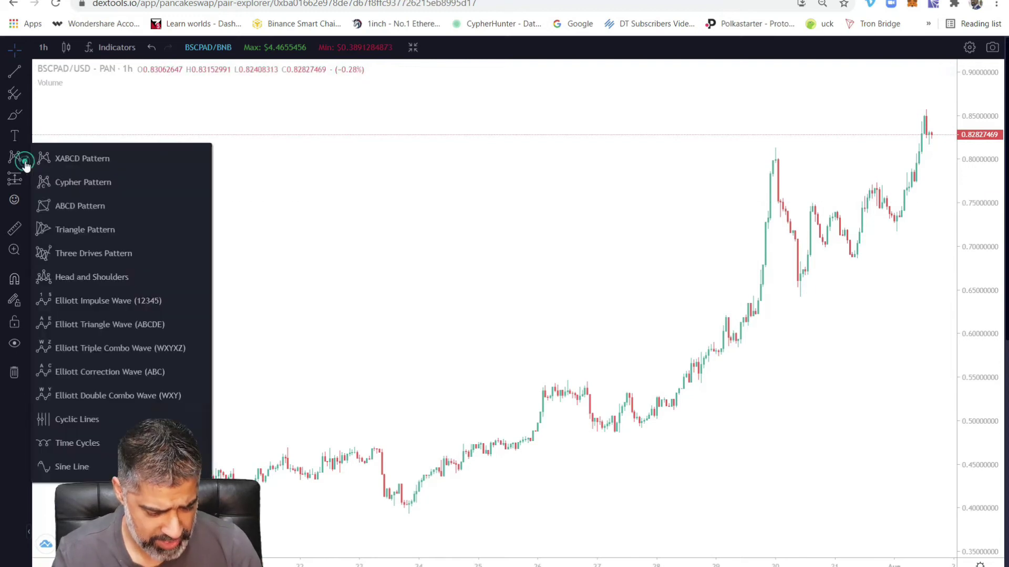
Draw the Elliott impulse wave from the 0.397 low through points 1–5, peaking 30 Jul.
{"action": "left_click", "coordinate": [128, 302]}
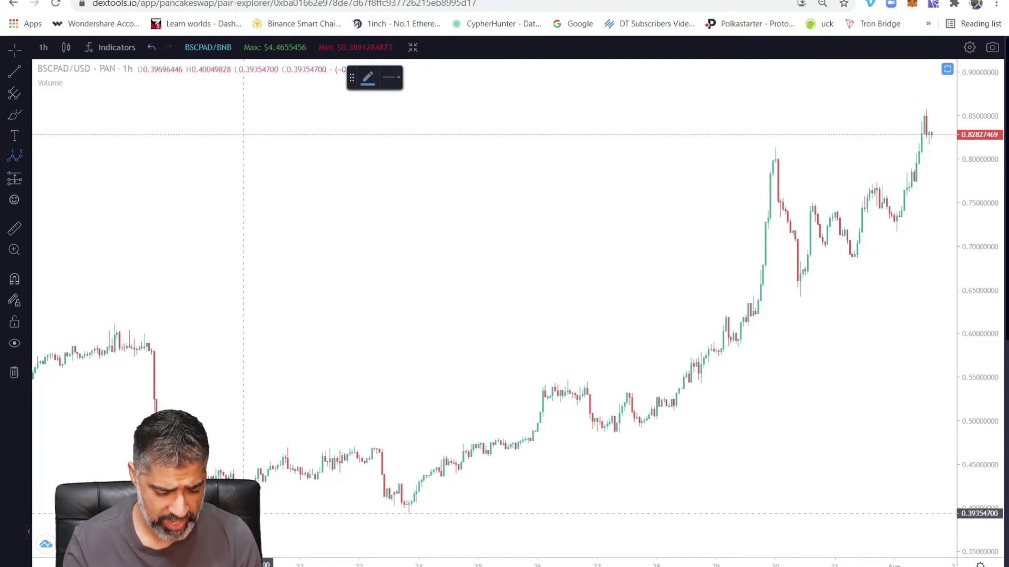
{"action": "left_click", "coordinate": [236, 510]}
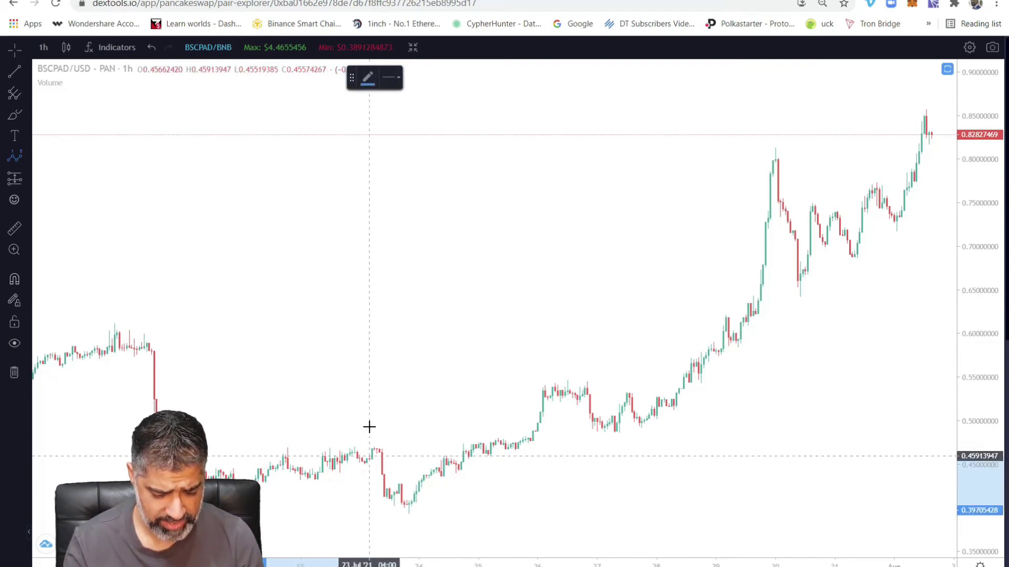
{"action": "left_click", "coordinate": [290, 427]}
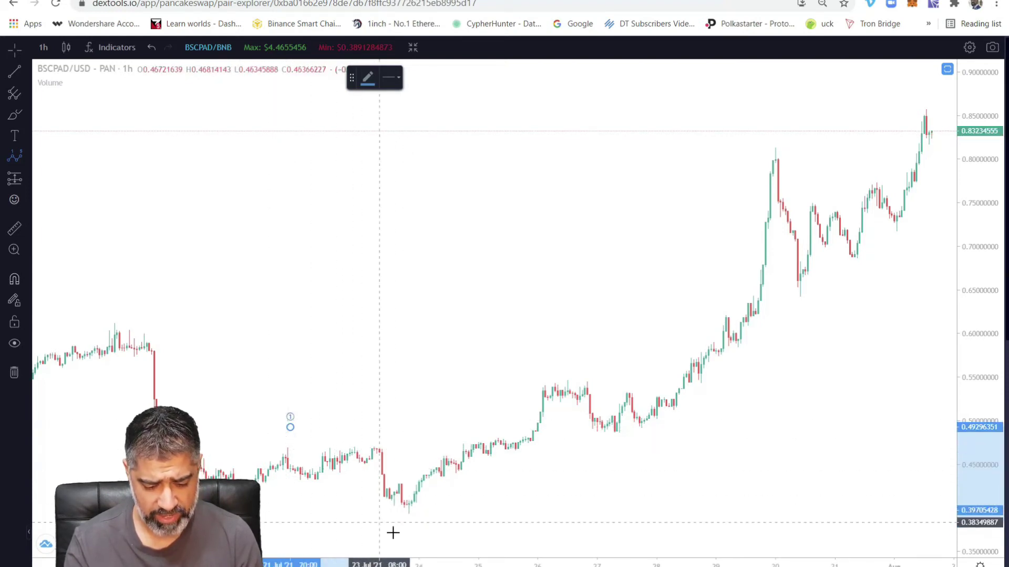
{"action": "left_click", "coordinate": [410, 529]}
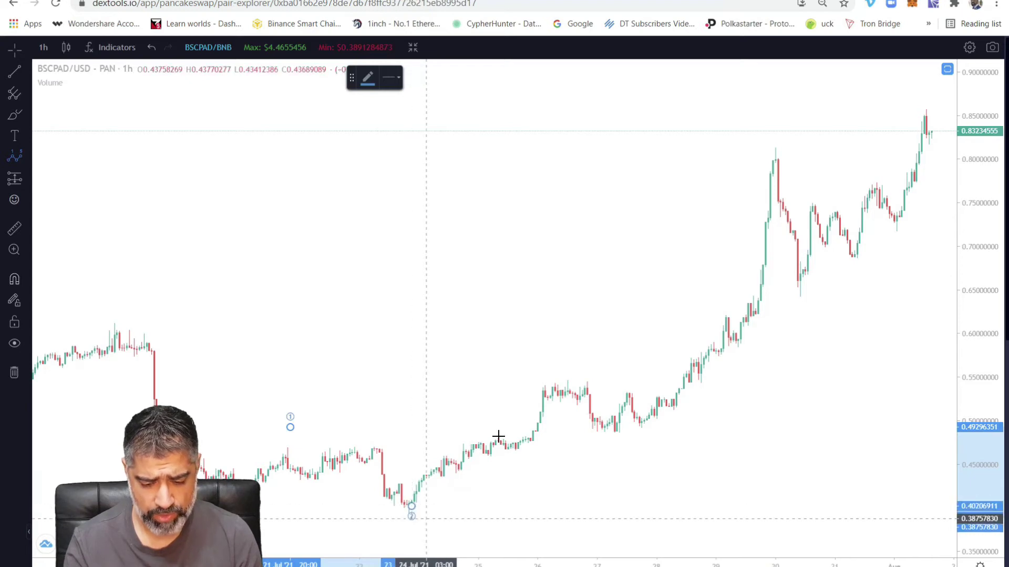
{"action": "left_click", "coordinate": [774, 136]}
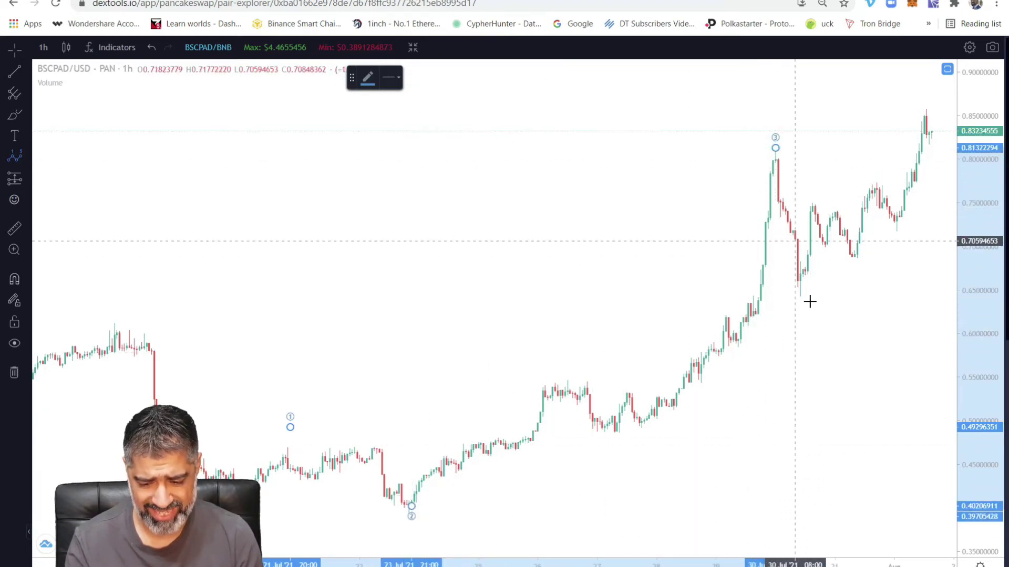
{"action": "left_click", "coordinate": [798, 321]}
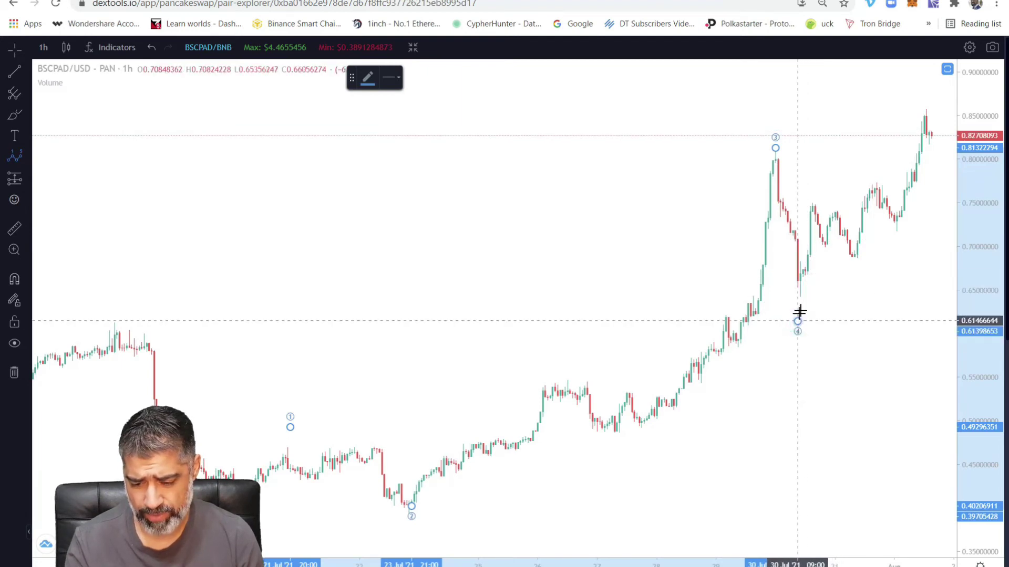
{"action": "left_click", "coordinate": [928, 70]}
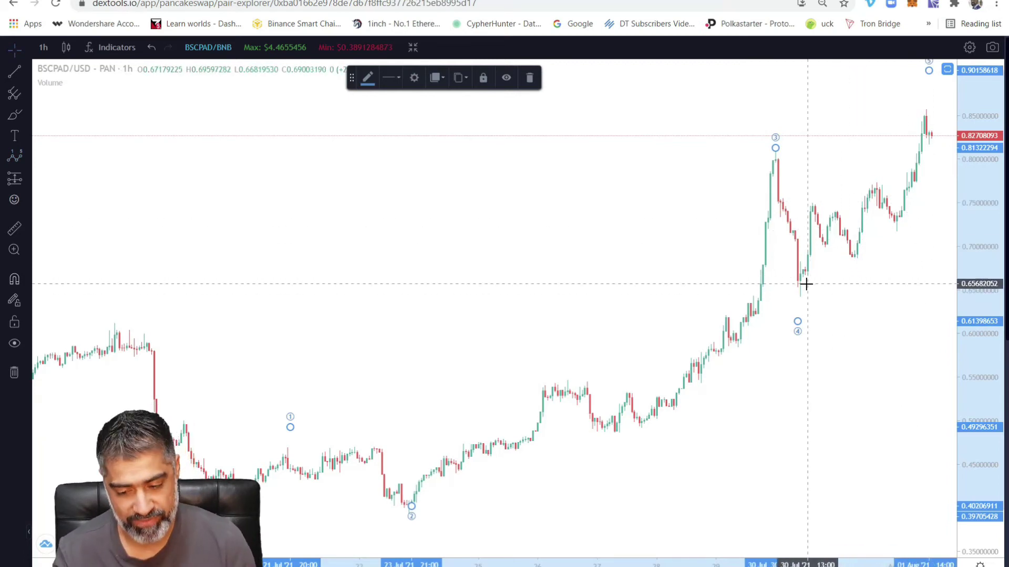
{"action": "left_click_drag", "start_coordinate": [742, 437], "coordinate": [692, 436]}
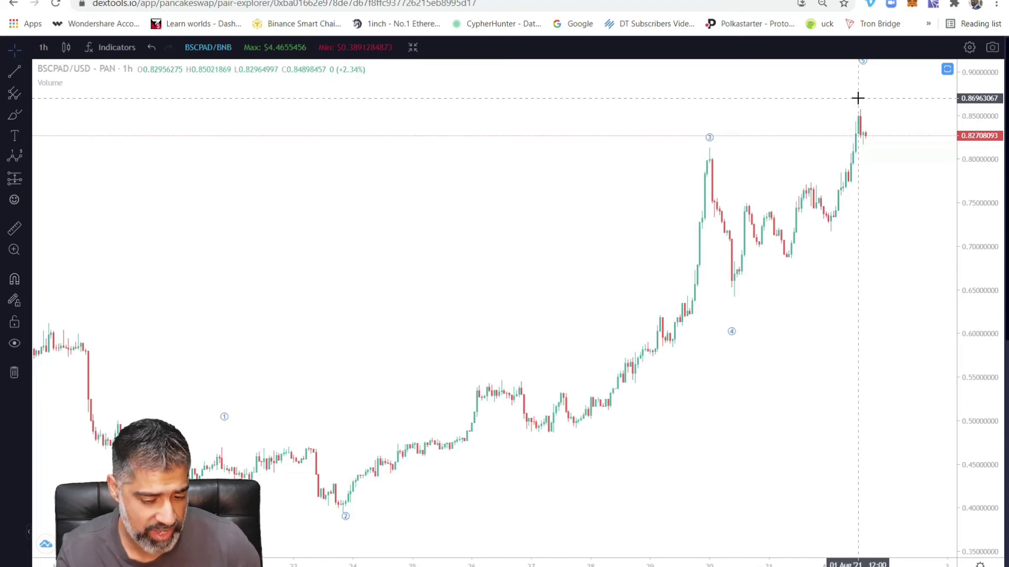
Place a plain Text label beside the wave 3 peak.
{"action": "left_click", "coordinate": [14, 138]}
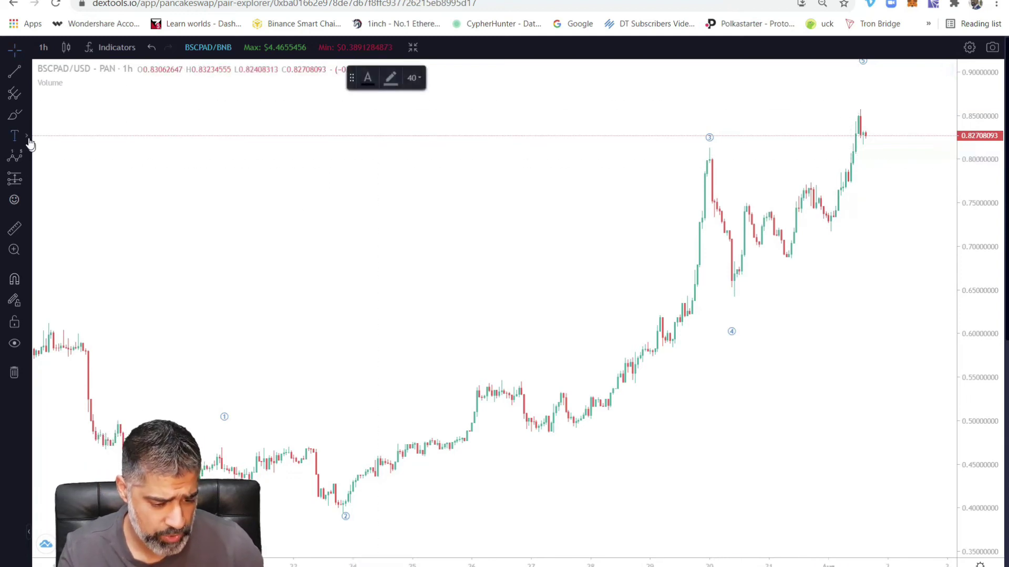
{"action": "left_click", "coordinate": [26, 138]}
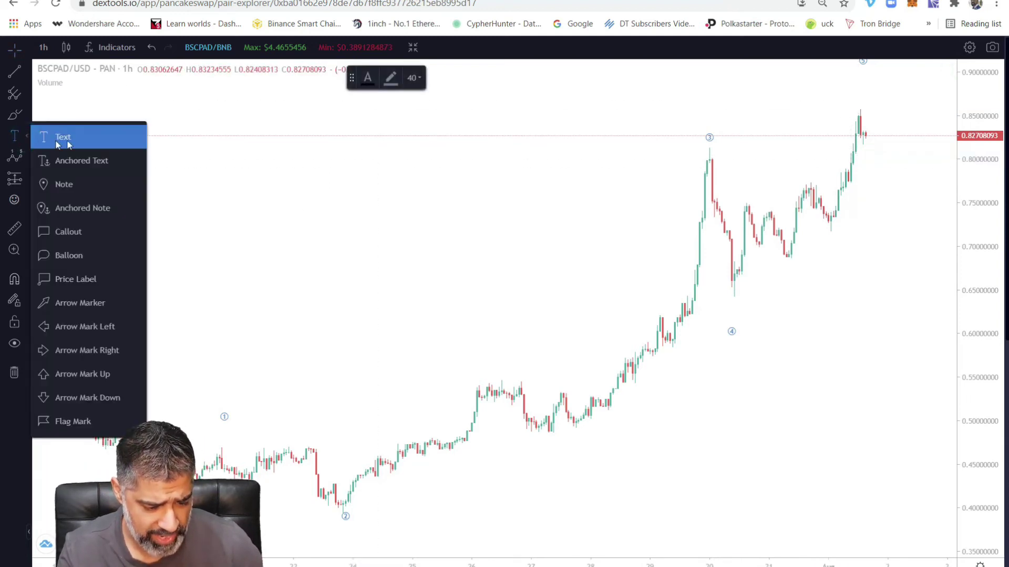
{"action": "left_click", "coordinate": [63, 137]}
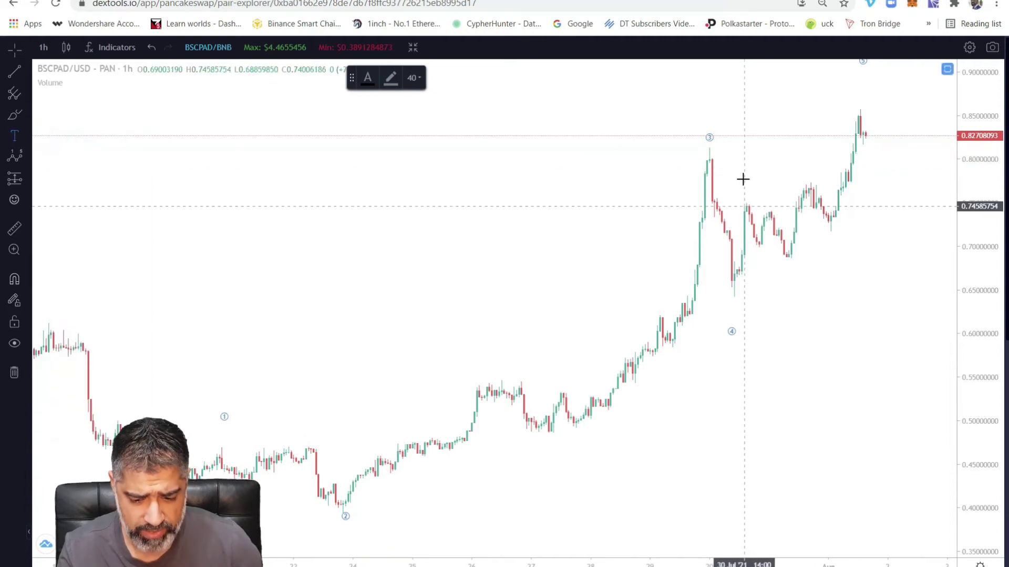
{"action": "left_click", "coordinate": [747, 201]}
Change the label text to '2' and move it down to the dip.
{"action": "left_click", "coordinate": [762, 214]}
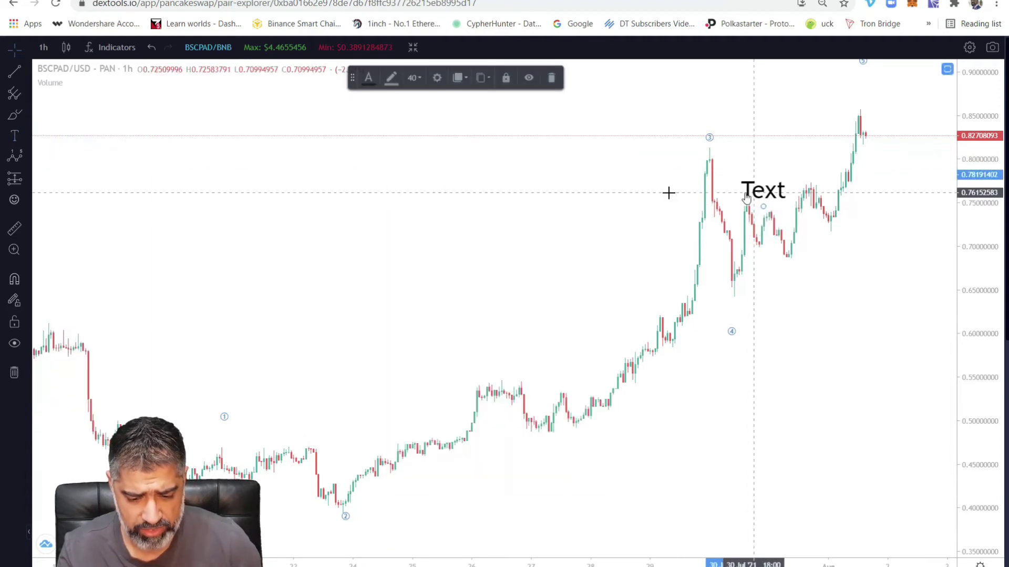
{"action": "left_click_drag", "start_coordinate": [761, 214], "coordinate": [749, 180]}
{"action": "double_click", "coordinate": [750, 181]}
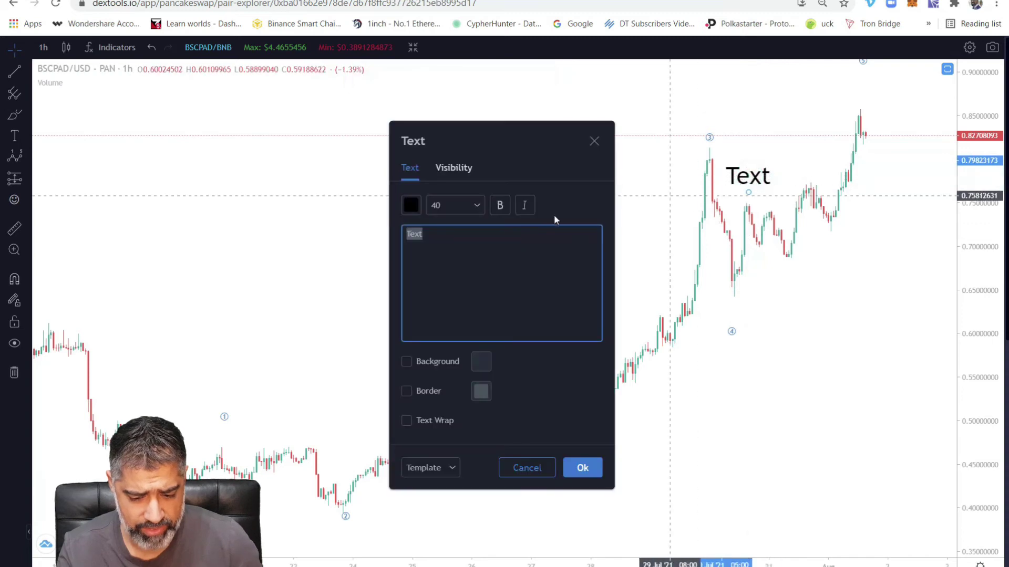
{"action": "type", "text": "2"}
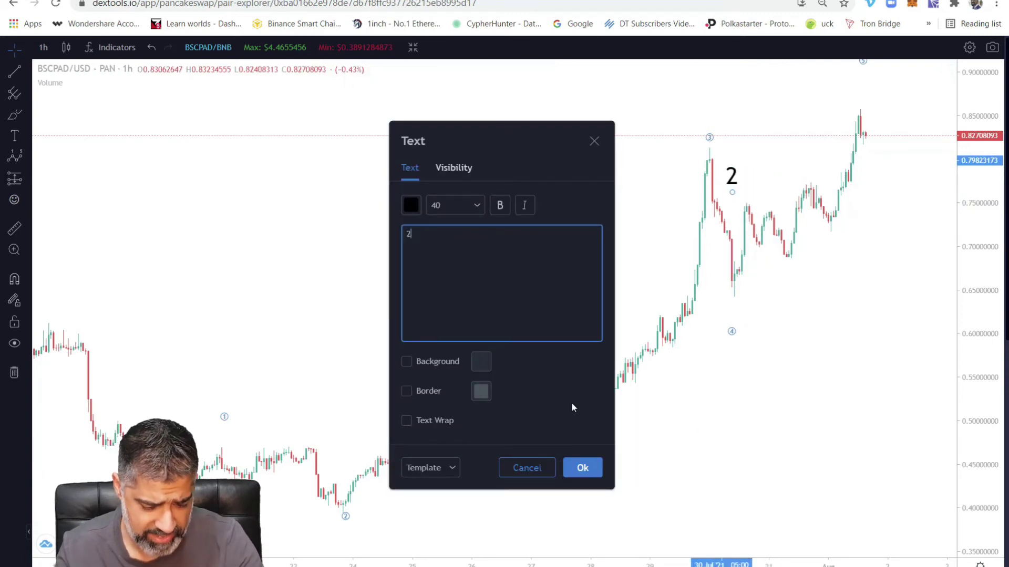
{"action": "left_click", "coordinate": [585, 468]}
{"action": "left_click_drag", "start_coordinate": [731, 175], "coordinate": [792, 281]}
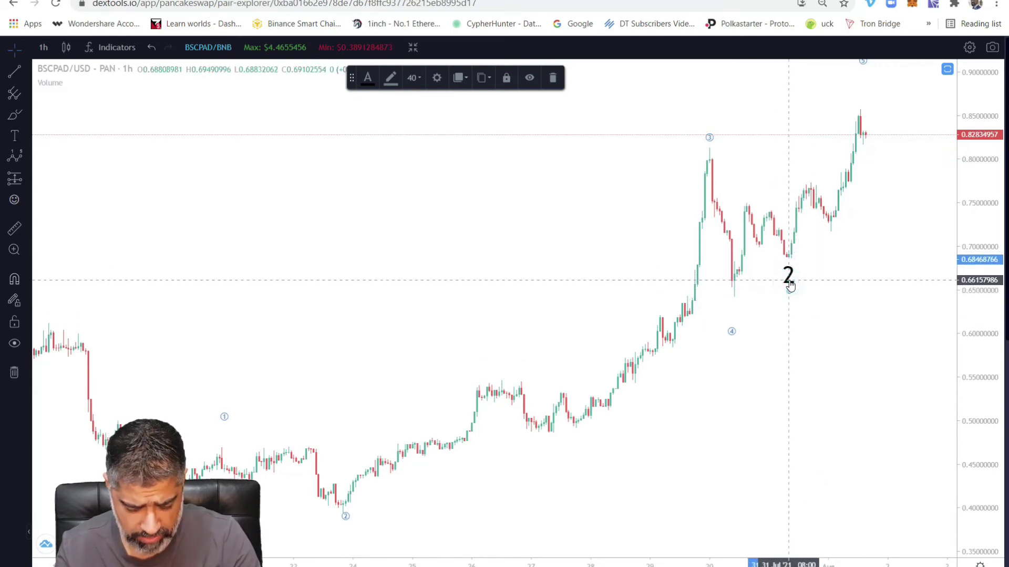
{"action": "left_click", "coordinate": [812, 291]}
{"action": "left_click", "coordinate": [792, 287]}
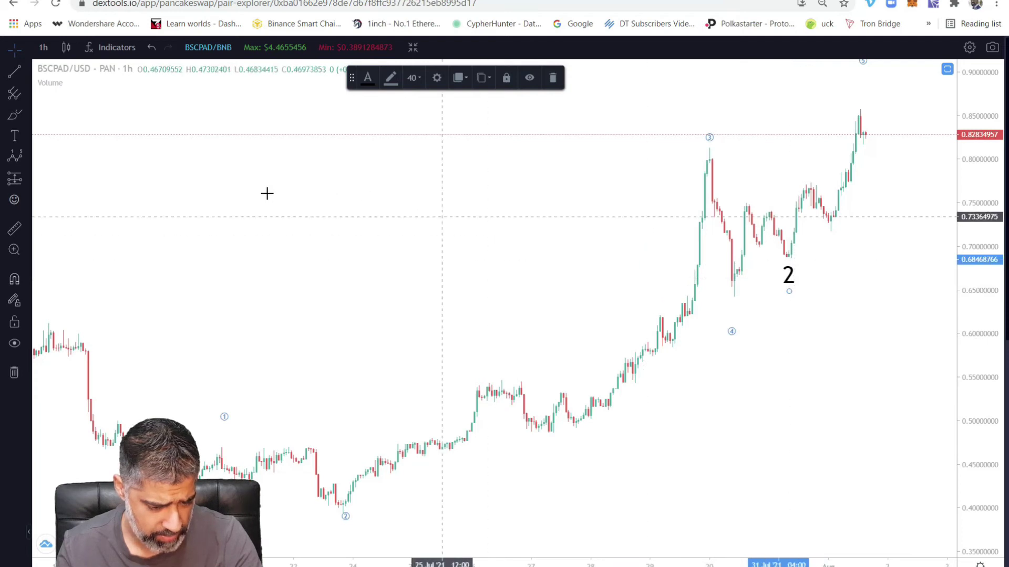
Add a second text label '1' and position it above the rebound high.
{"action": "left_click", "coordinate": [13, 138]}
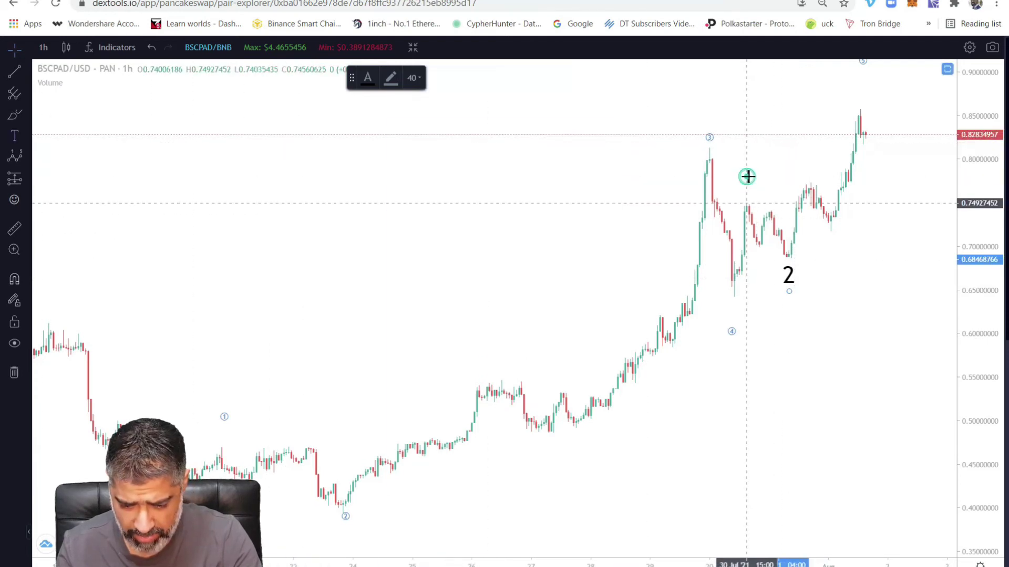
{"action": "left_click", "coordinate": [749, 216]}
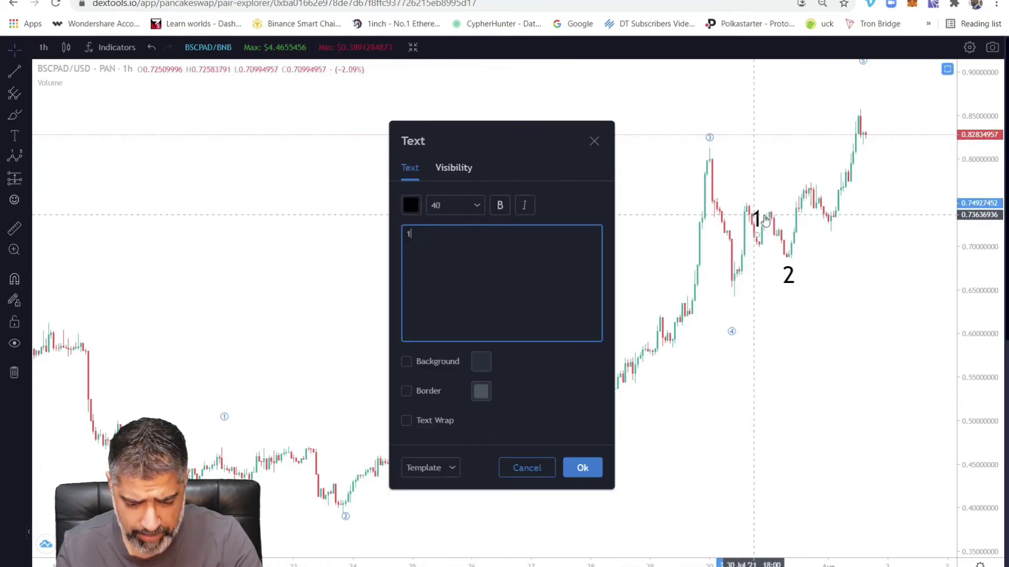
{"action": "left_click", "coordinate": [591, 467]}
{"action": "left_click_drag", "start_coordinate": [758, 227], "coordinate": [745, 193]}
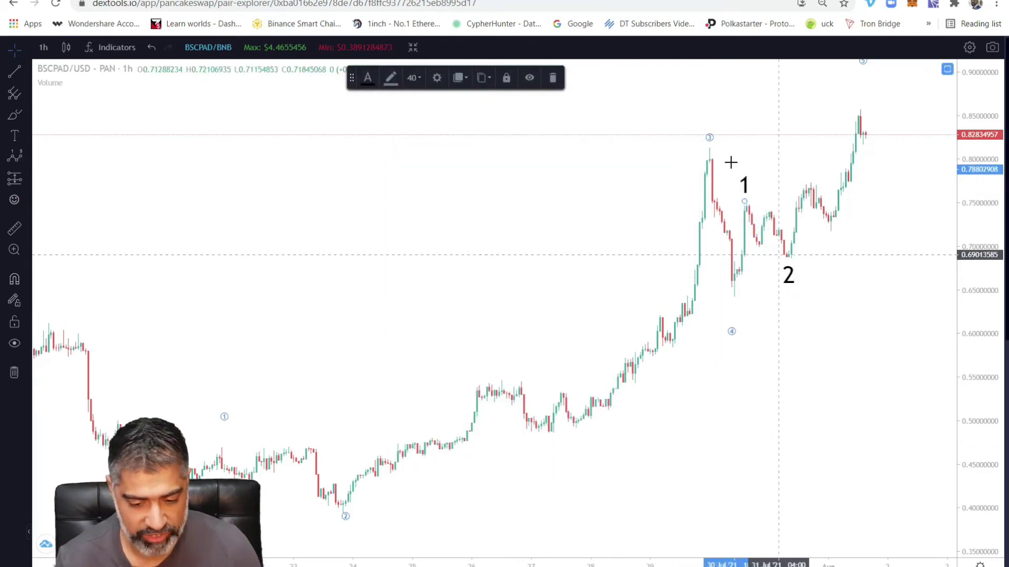
{"action": "left_click", "coordinate": [709, 139]}
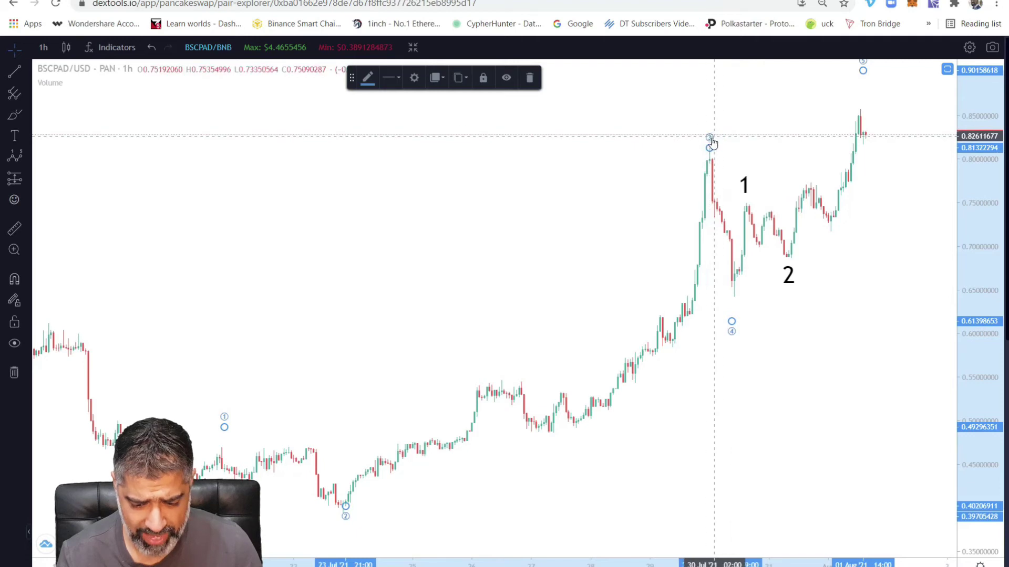
Set the Elliott wave's degree to Intermediate, passing through Primary first.
{"action": "left_click", "coordinate": [410, 79]}
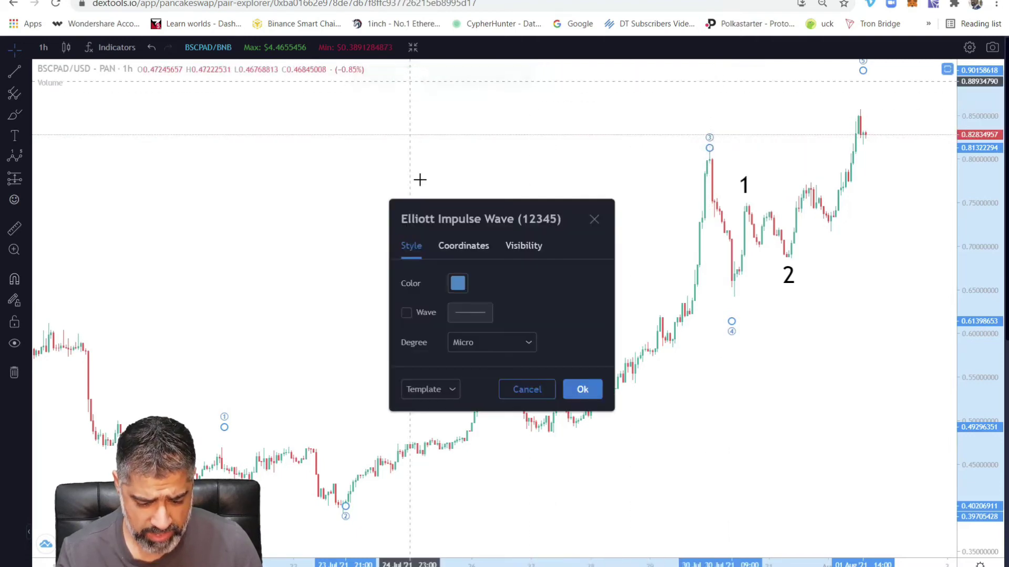
{"action": "left_click", "coordinate": [490, 347]}
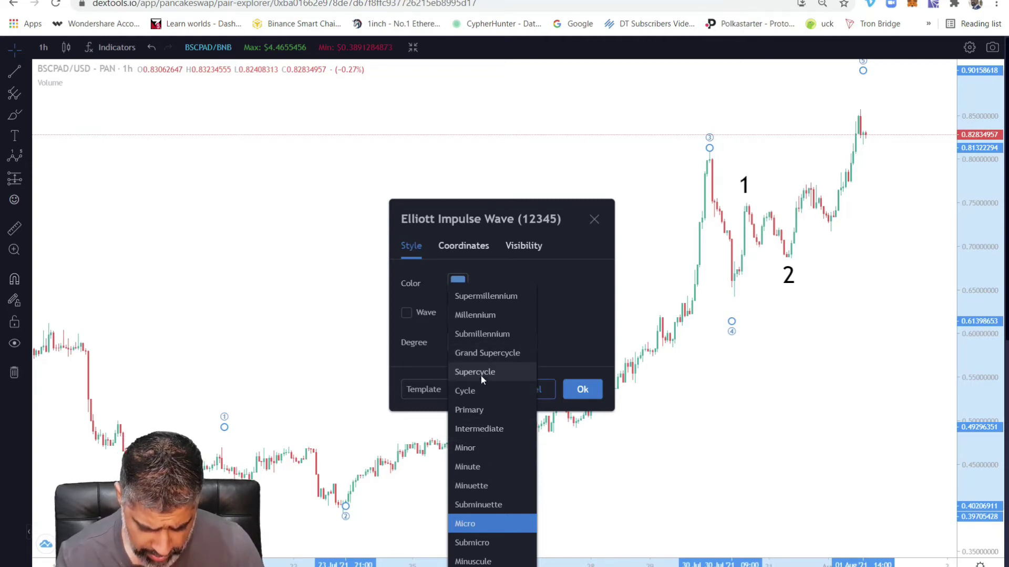
{"action": "left_click", "coordinate": [476, 411]}
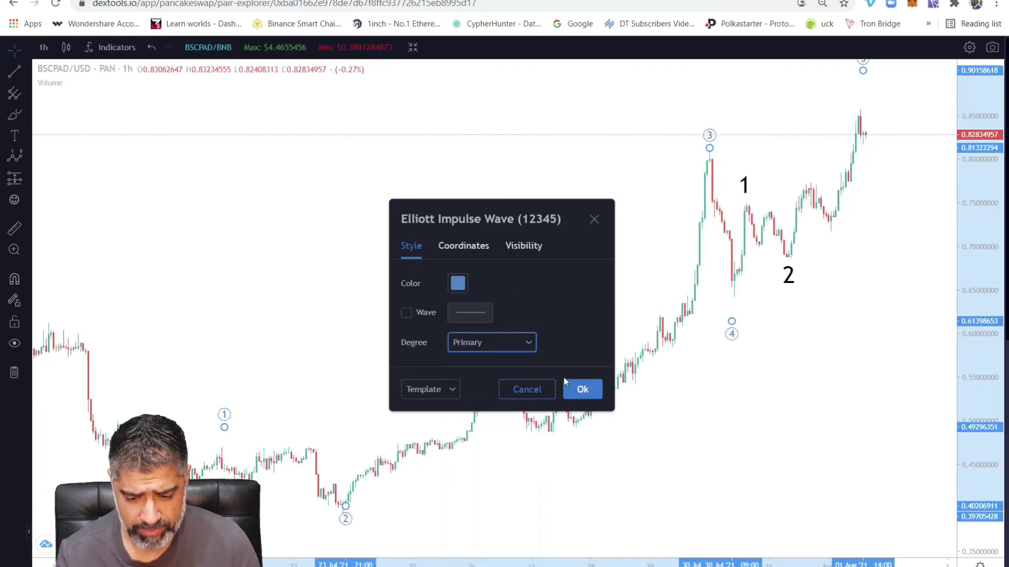
{"action": "left_click", "coordinate": [508, 343]}
{"action": "left_click", "coordinate": [504, 423]}
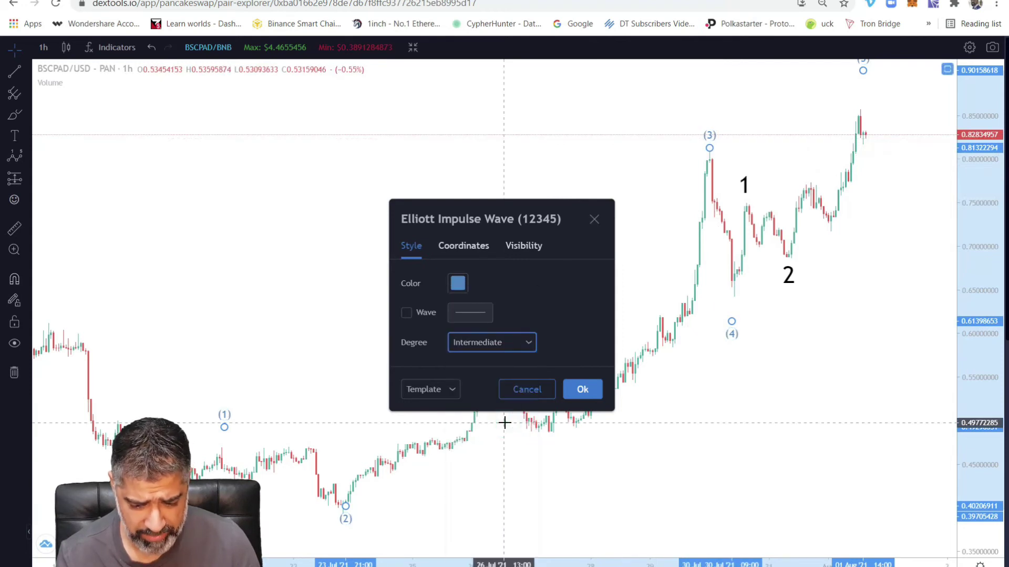
{"action": "left_click", "coordinate": [799, 315]}
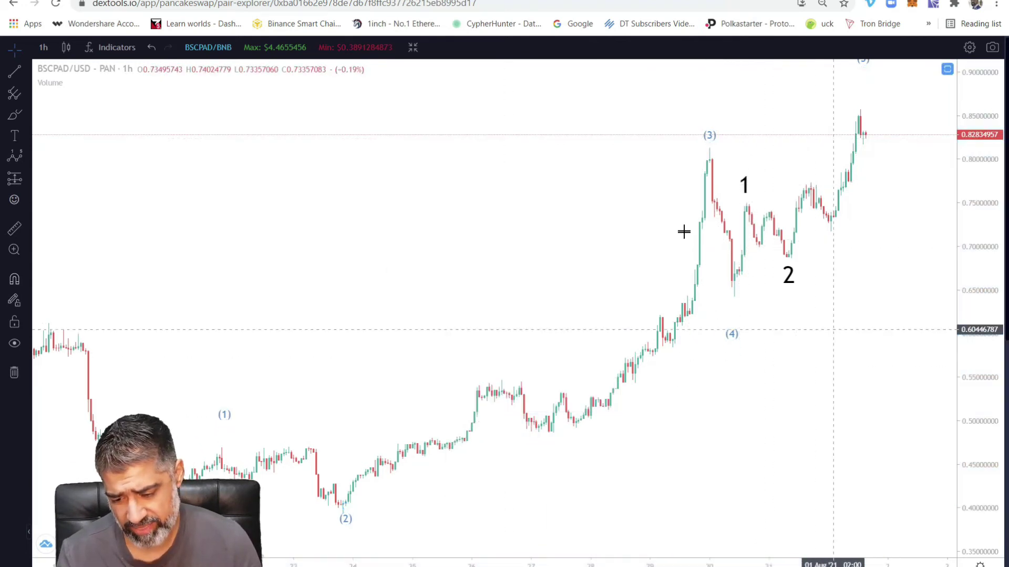
{"action": "left_click", "coordinate": [745, 188]}
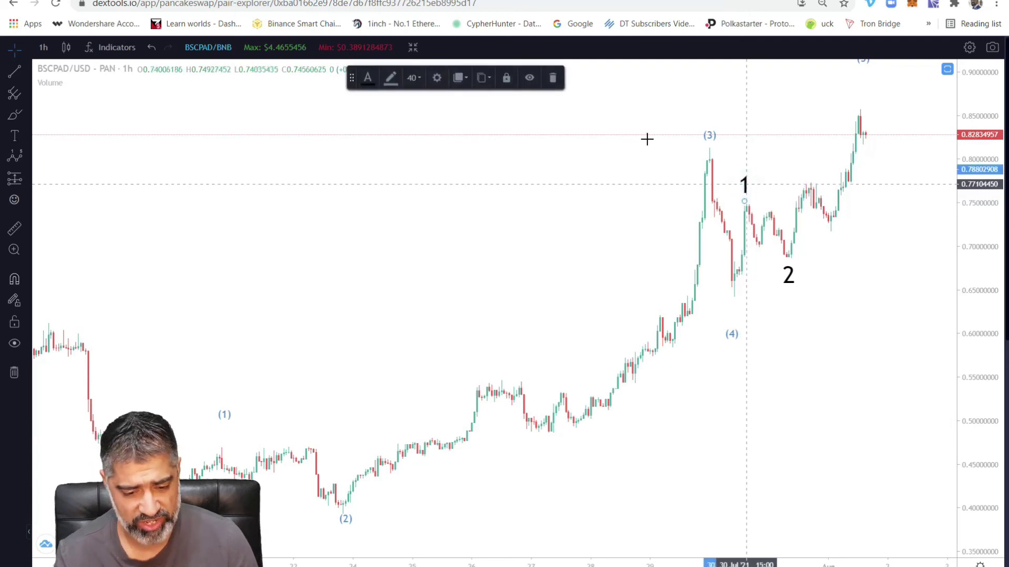
Shrink the '1' label to size 16, settle it on the swing high, then switch to TradingView.
{"action": "left_click", "coordinate": [433, 81]}
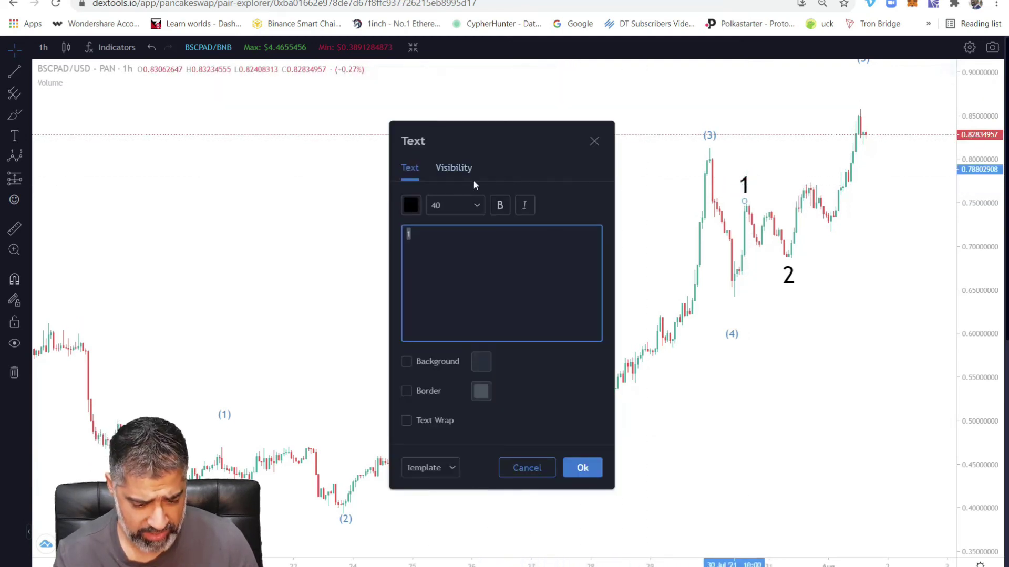
{"action": "left_click", "coordinate": [480, 200]}
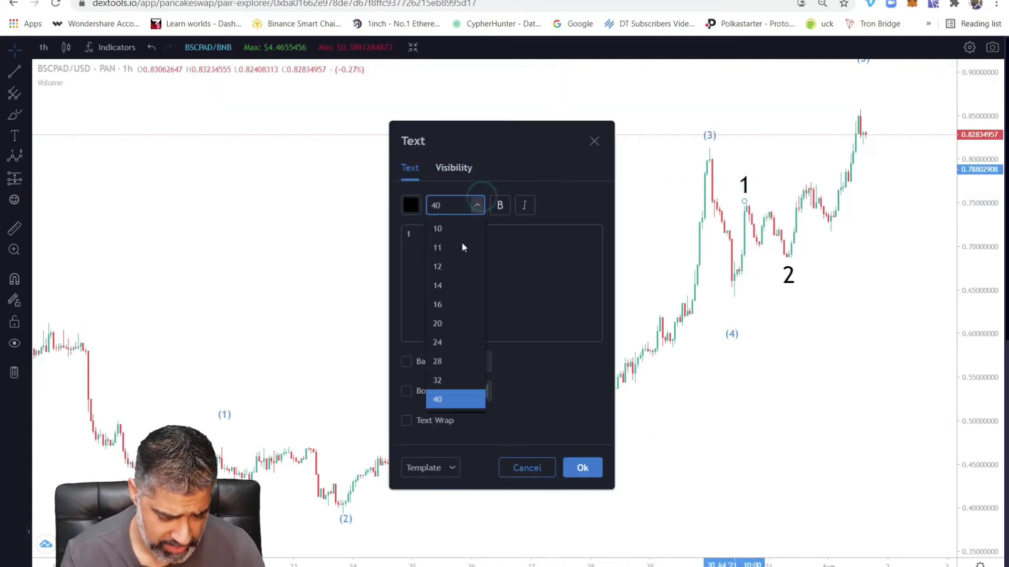
{"action": "left_click", "coordinate": [455, 298]}
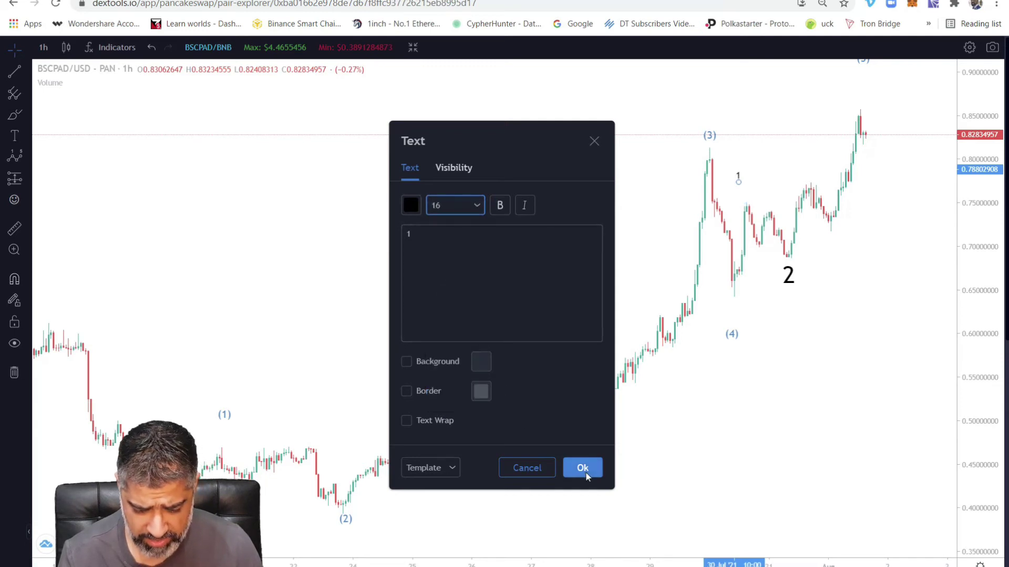
{"action": "left_click", "coordinate": [582, 467]}
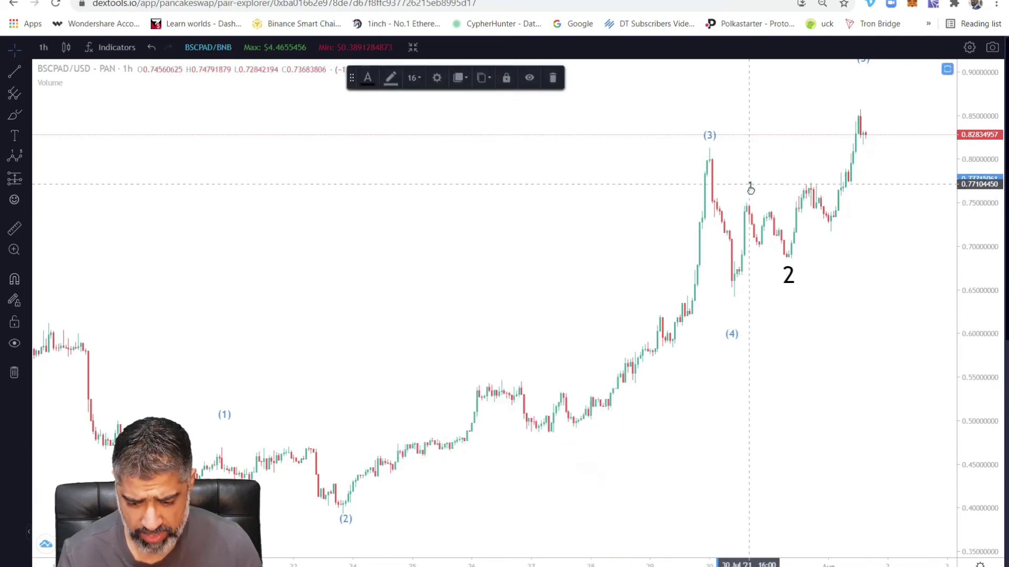
{"action": "left_click_drag", "start_coordinate": [750, 188], "coordinate": [751, 194]}
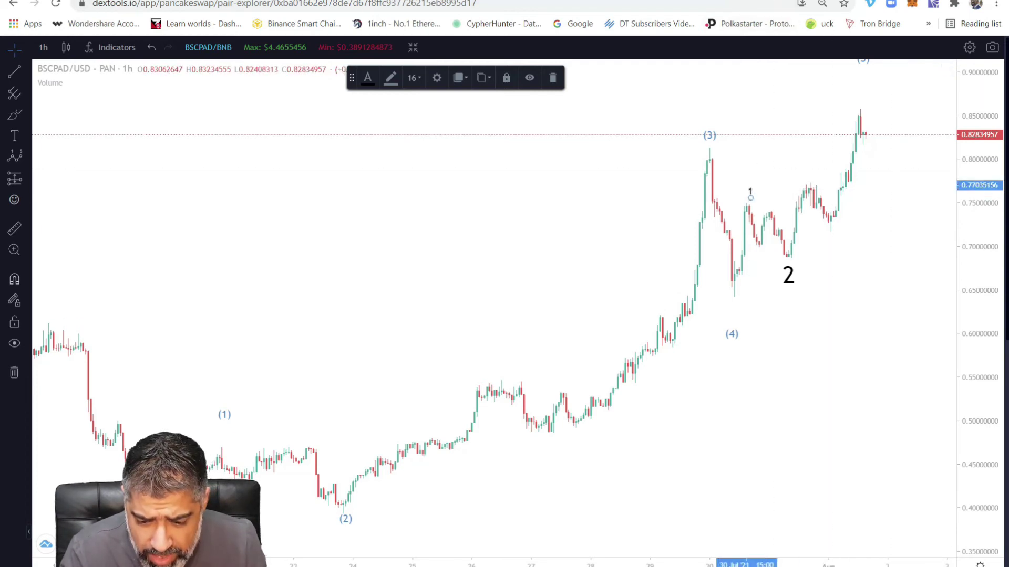
{"action": "key", "text": "ctrl+Tab"}
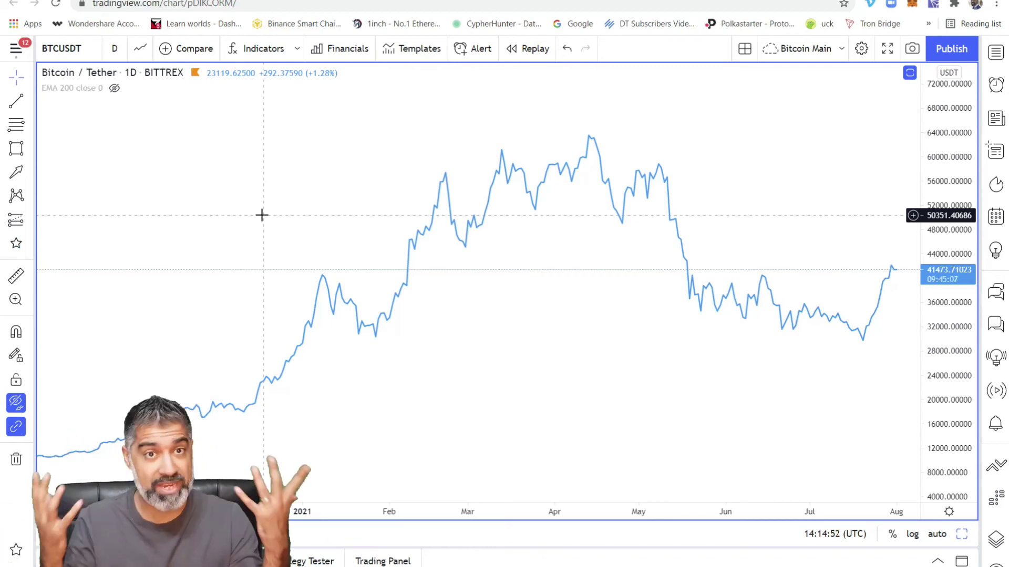
{"action": "left_click", "coordinate": [64, 50]}
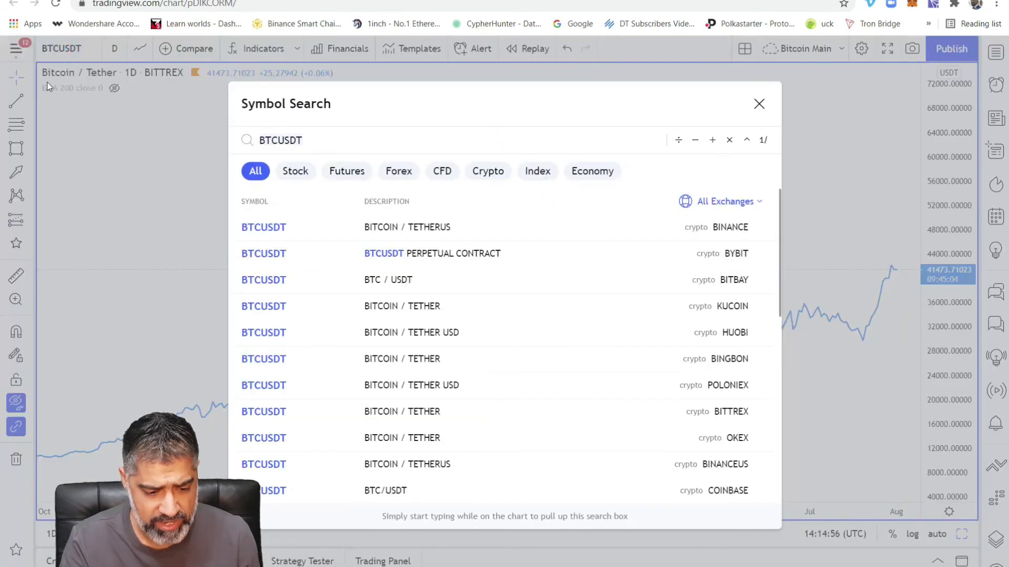
{"action": "key", "text": "Escape"}
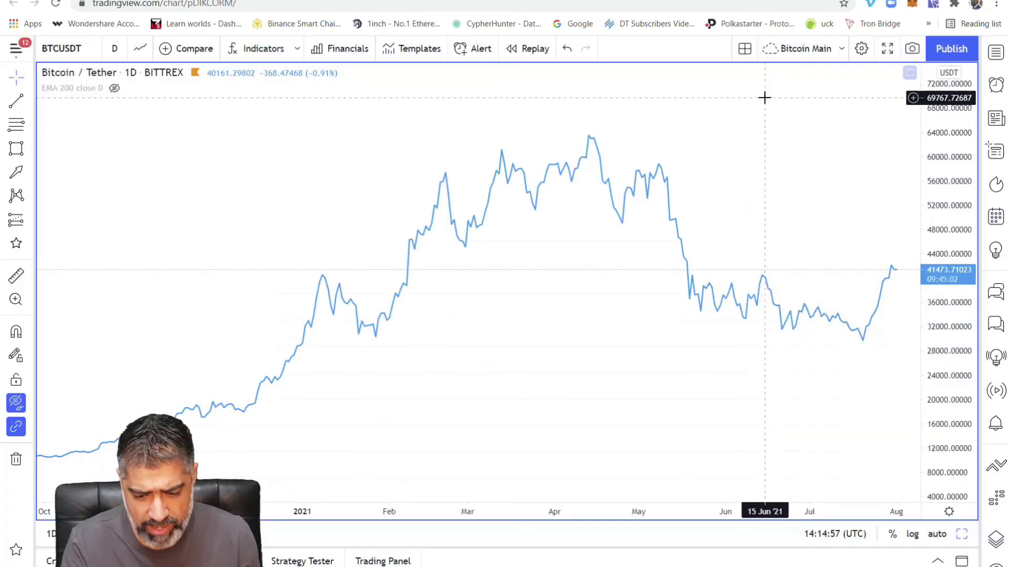
{"action": "left_click", "coordinate": [17, 58]}
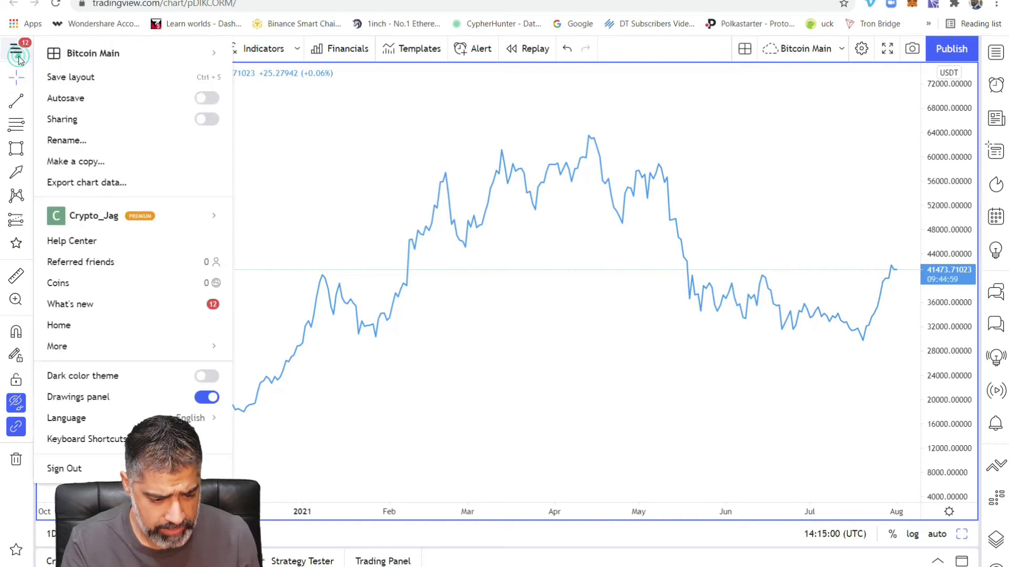
{"action": "mouse_move", "coordinate": [98, 61]}
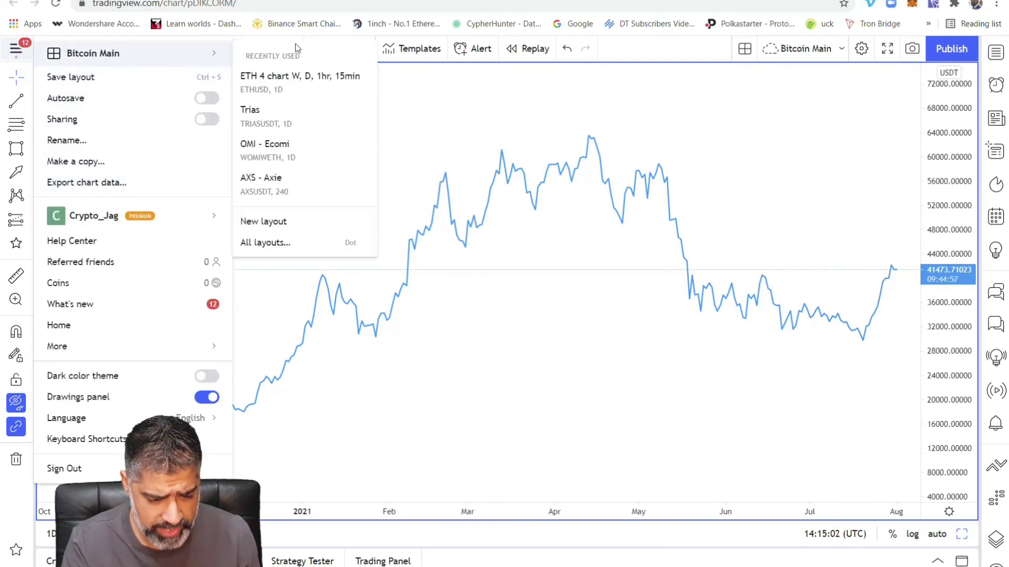
{"action": "left_click", "coordinate": [266, 241]}
{"action": "scroll", "coordinate": [488, 299], "scroll_direction": "down", "scroll_amount": 5}
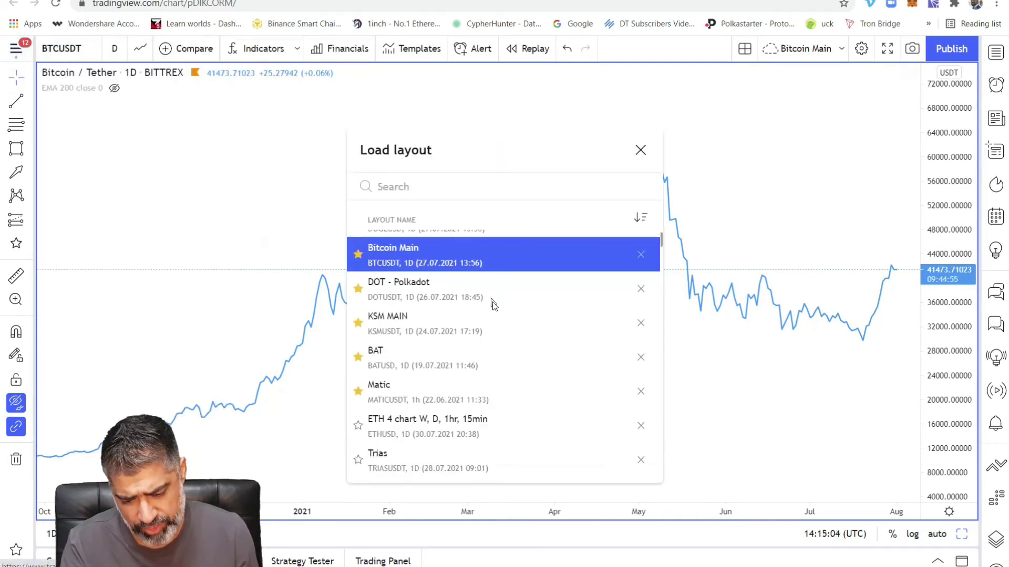
{"action": "scroll", "coordinate": [488, 308], "scroll_direction": "down", "scroll_amount": 15}
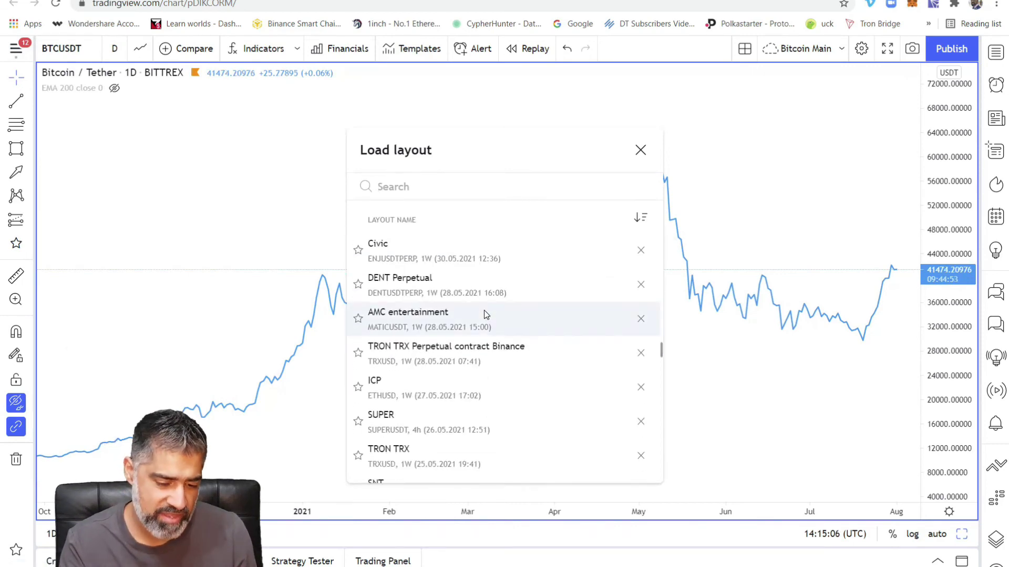
{"action": "scroll", "coordinate": [483, 308], "scroll_direction": "down", "scroll_amount": 8}
{"action": "scroll", "coordinate": [485, 311], "scroll_direction": "up", "scroll_amount": 12}
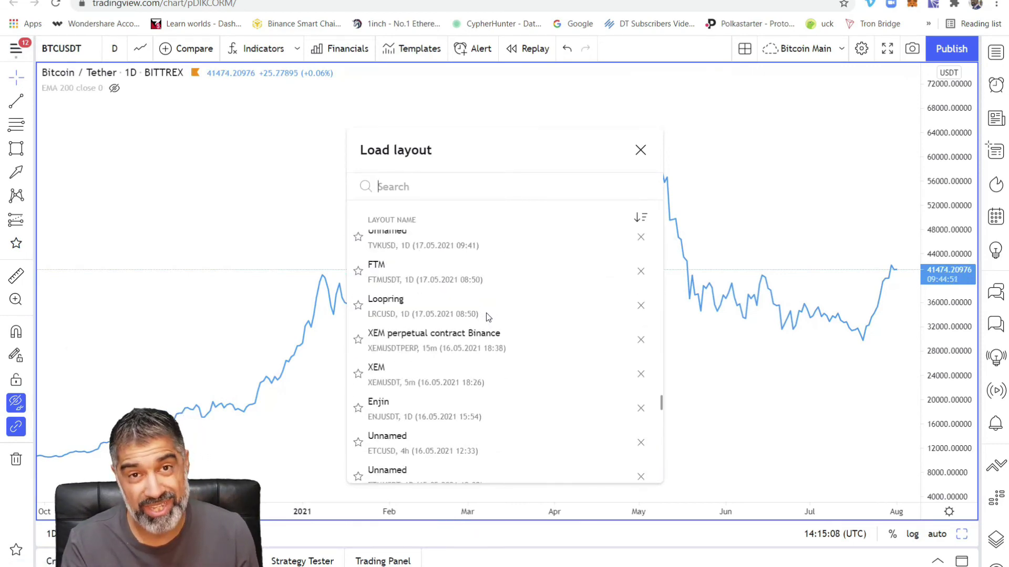
{"action": "scroll", "coordinate": [489, 318], "scroll_direction": "up", "scroll_amount": 20}
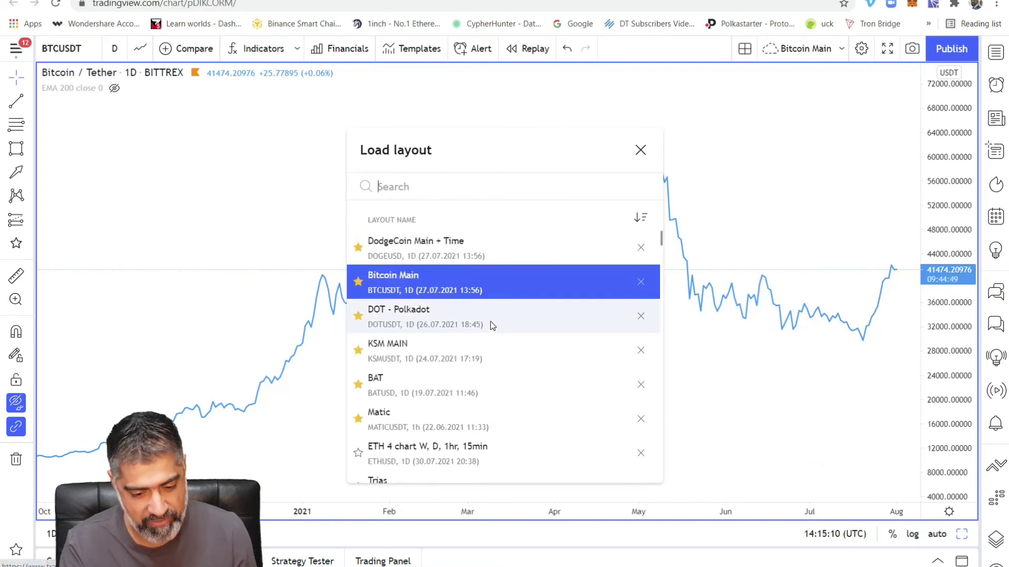
{"action": "left_click", "coordinate": [641, 151]}
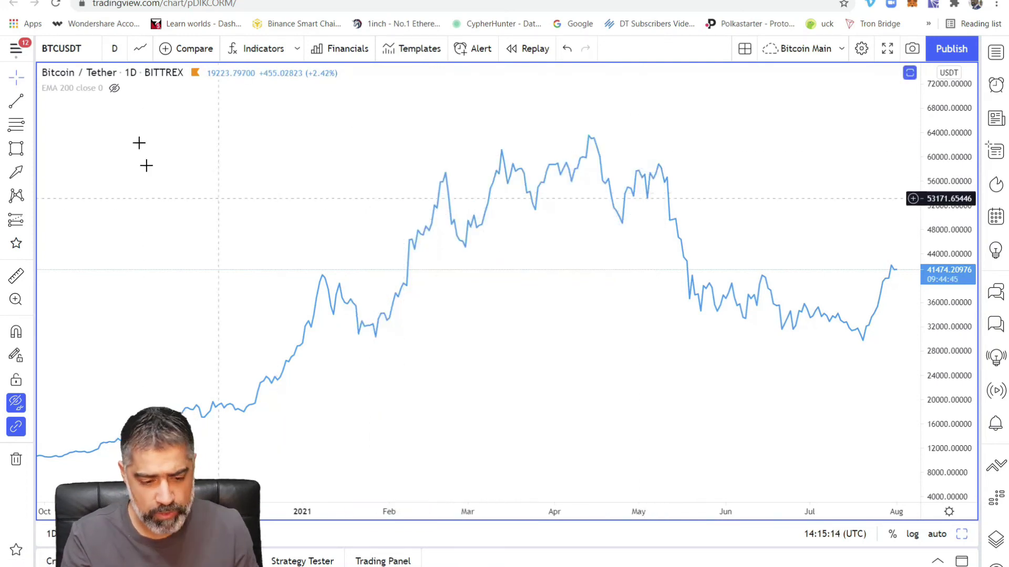
{"action": "left_click", "coordinate": [62, 49]}
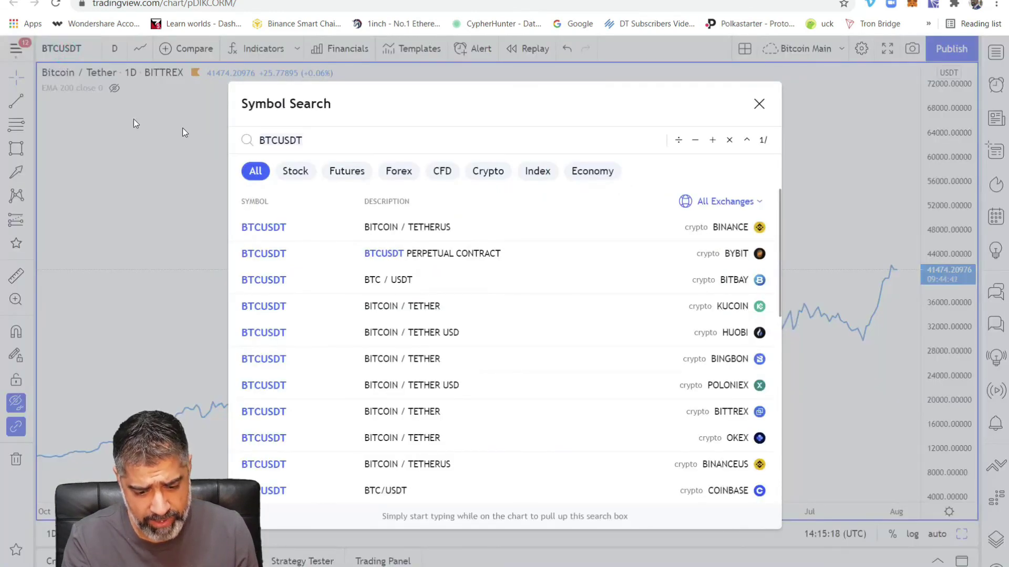
{"action": "left_click", "coordinate": [488, 173]}
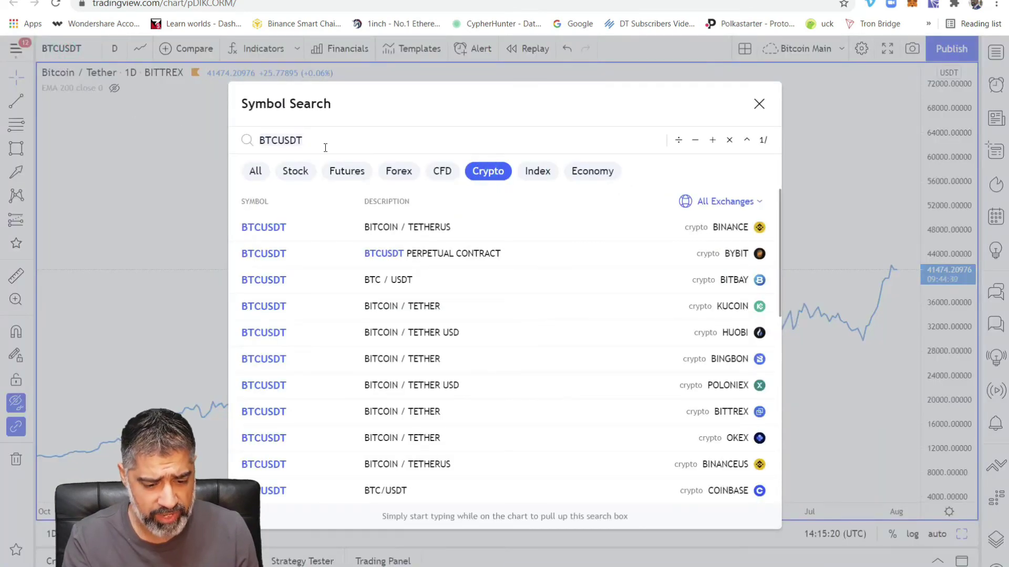
{"action": "left_click_drag", "start_coordinate": [239, 144], "coordinate": [318, 134]}
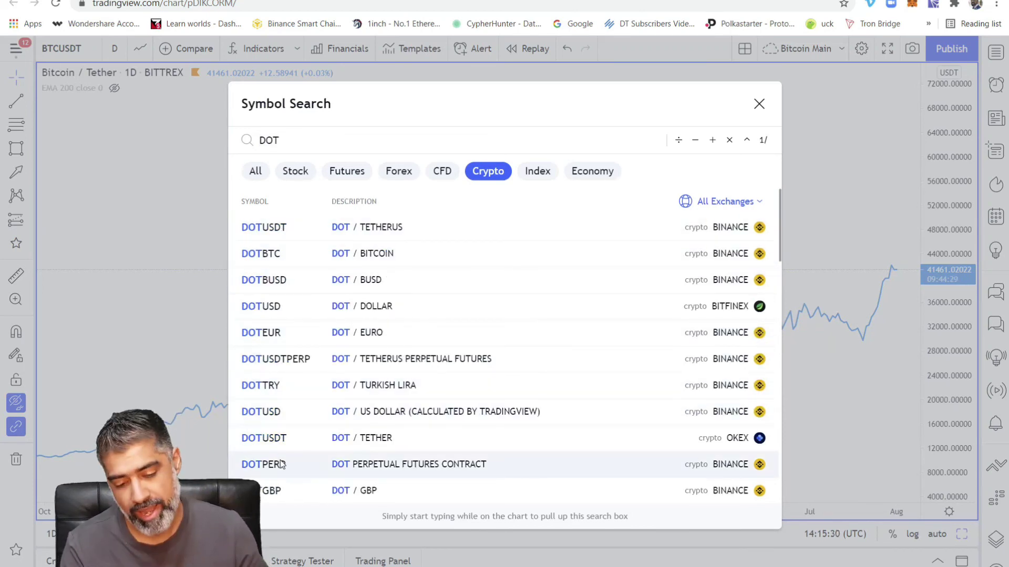
{"action": "left_click", "coordinate": [759, 104]}
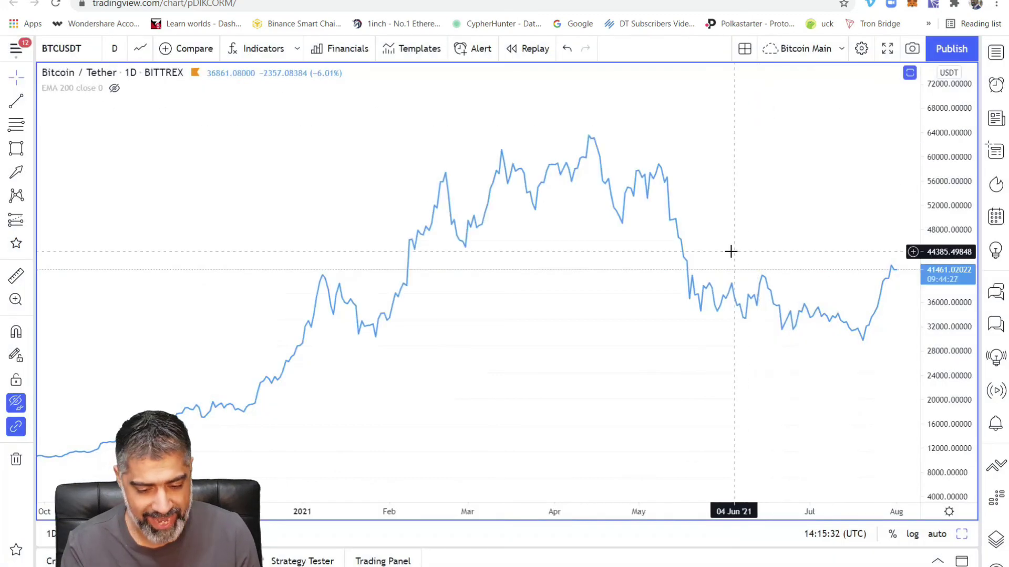
{"action": "scroll", "coordinate": [175, 357], "scroll_direction": "down", "scroll_amount": 2}
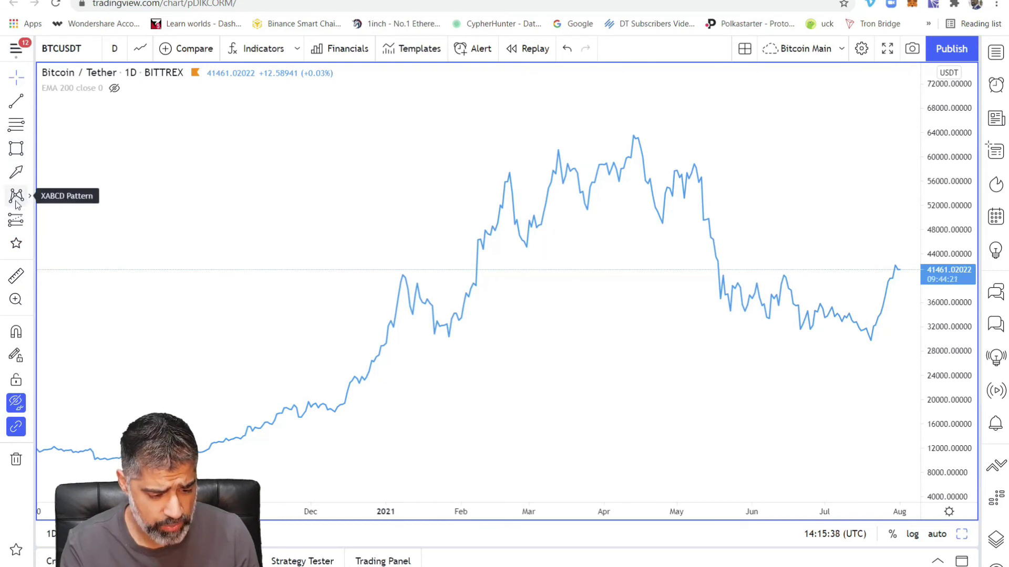
{"action": "left_click", "coordinate": [32, 202]}
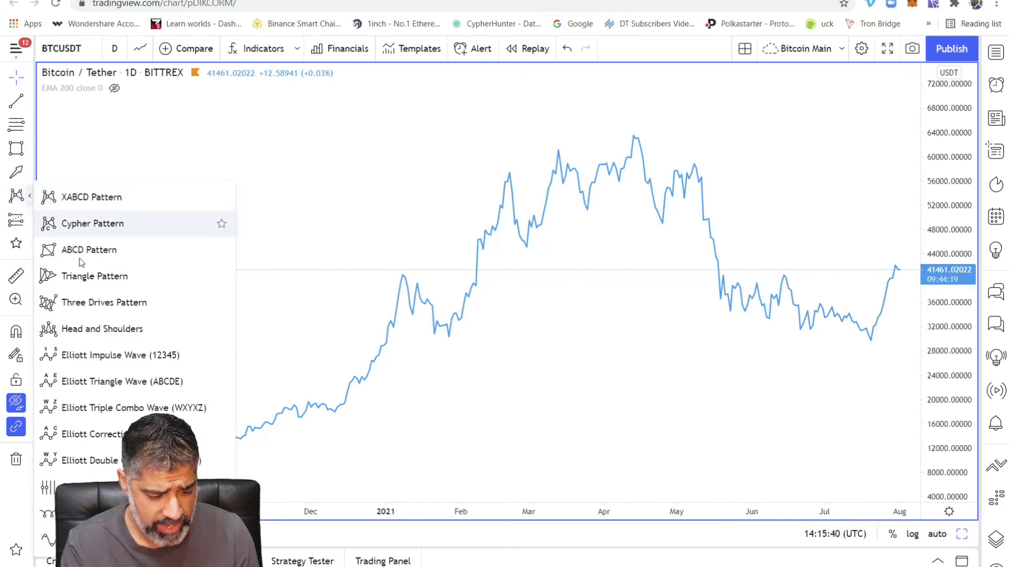
{"action": "left_click", "coordinate": [85, 366]}
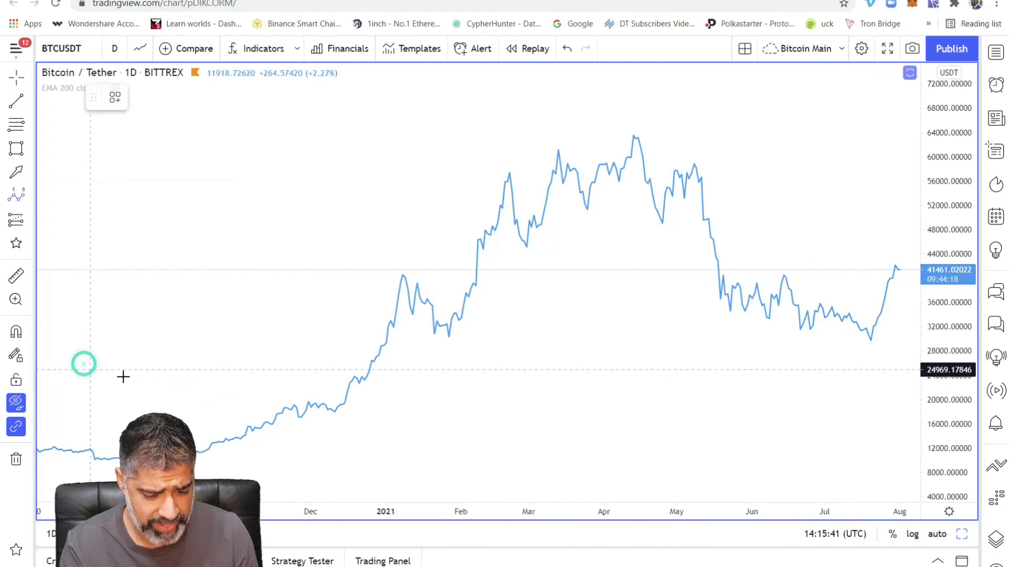
{"action": "left_click", "coordinate": [443, 353]}
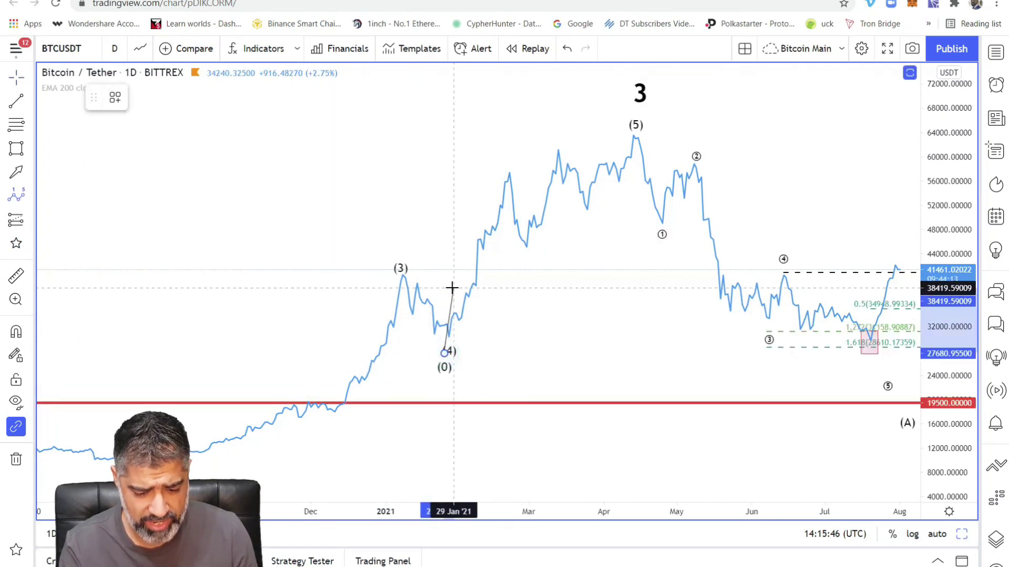
{"action": "key", "text": "Escape"}
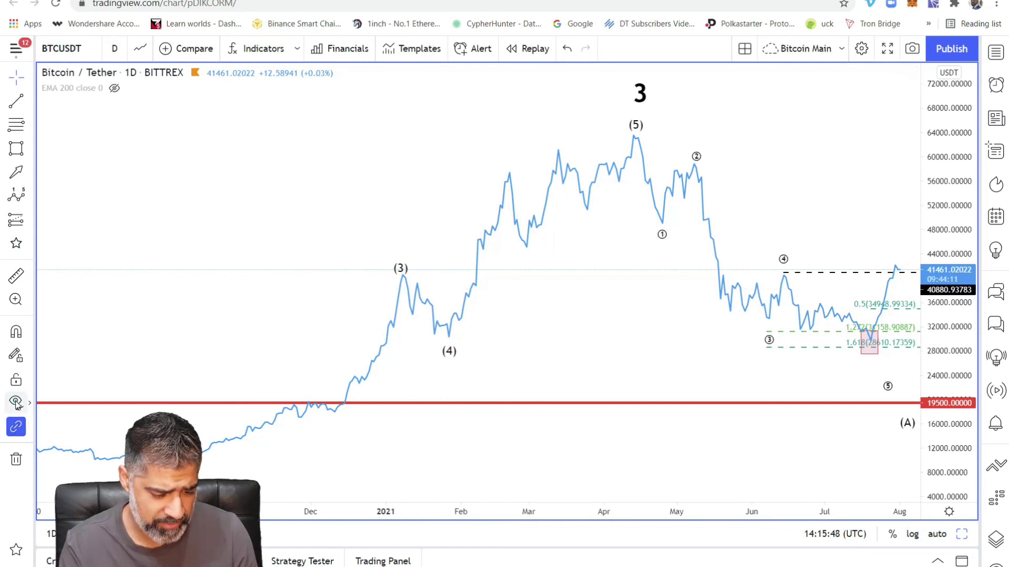
{"action": "left_click", "coordinate": [16, 402]}
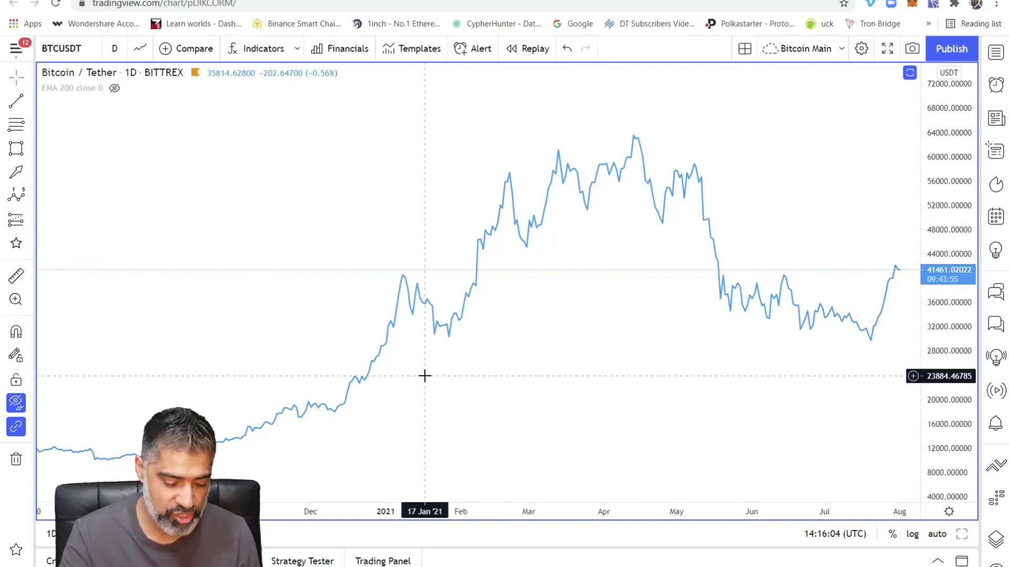
Present PowerPoint's slide 2, 'Software:', as a slide show from that slide.
{"action": "mouse_move", "coordinate": [490, 472]}
{"action": "key", "text": "alt+Tab"}
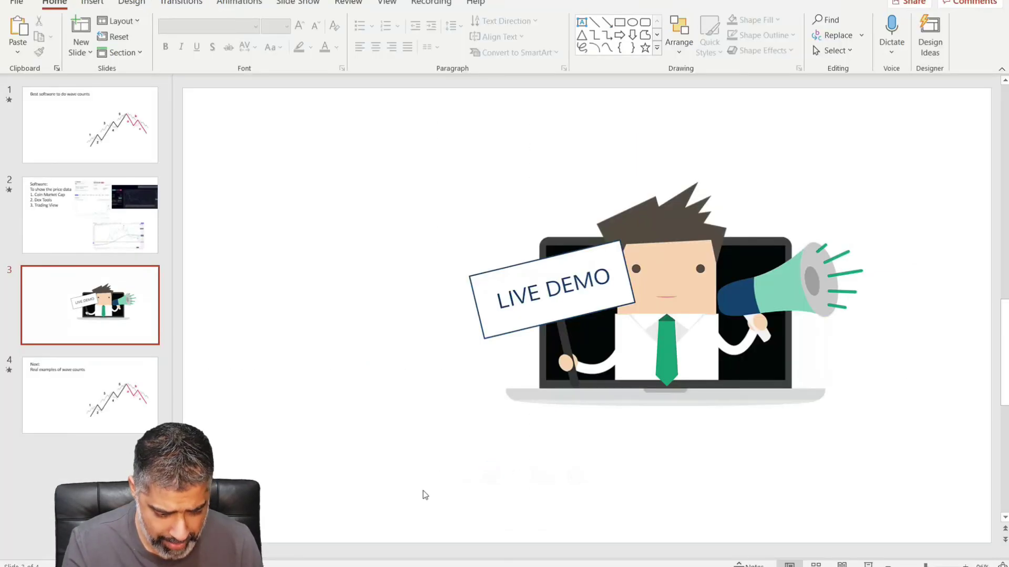
{"action": "left_click", "coordinate": [91, 211]}
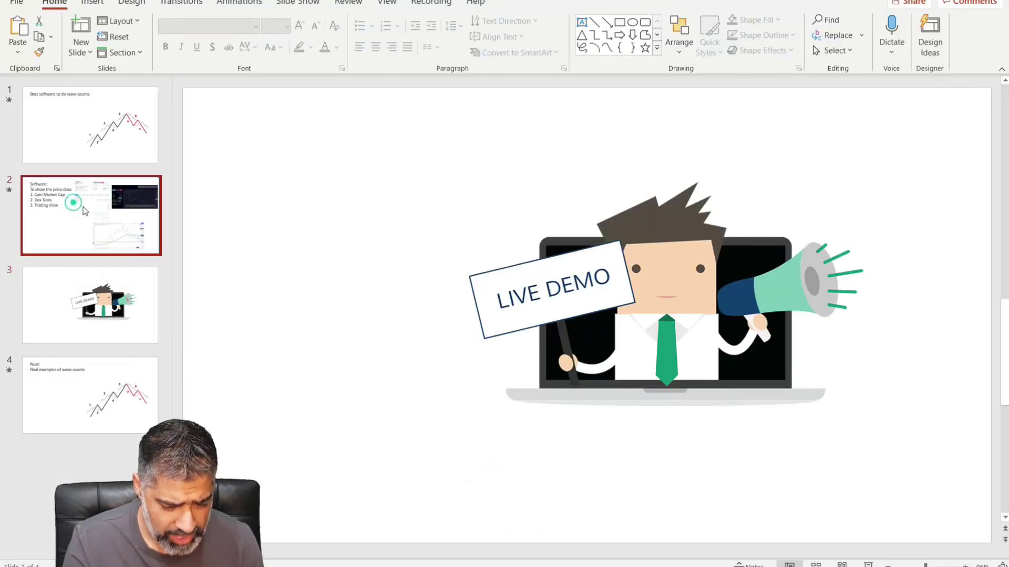
{"action": "key", "text": "shift+F5"}
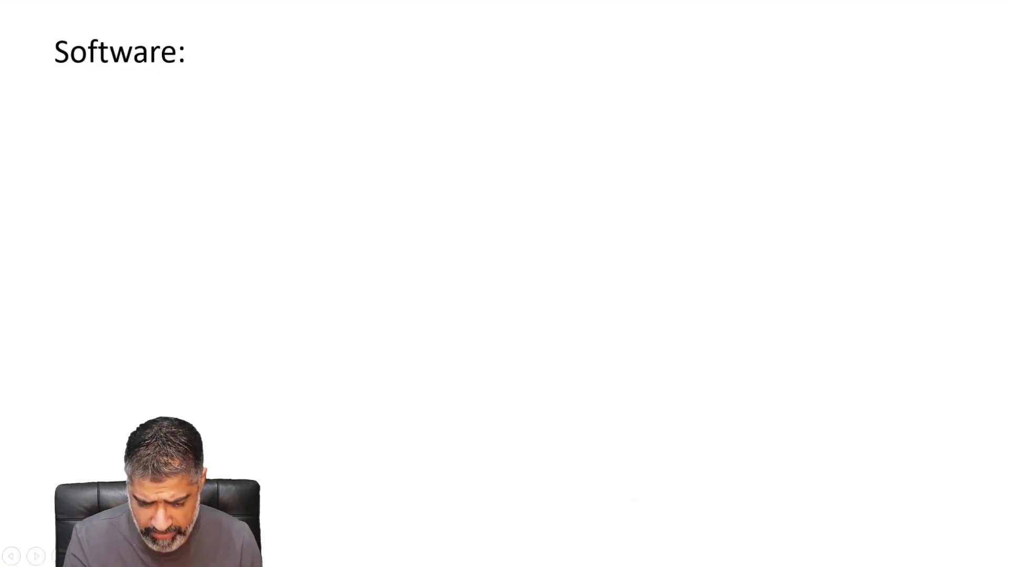